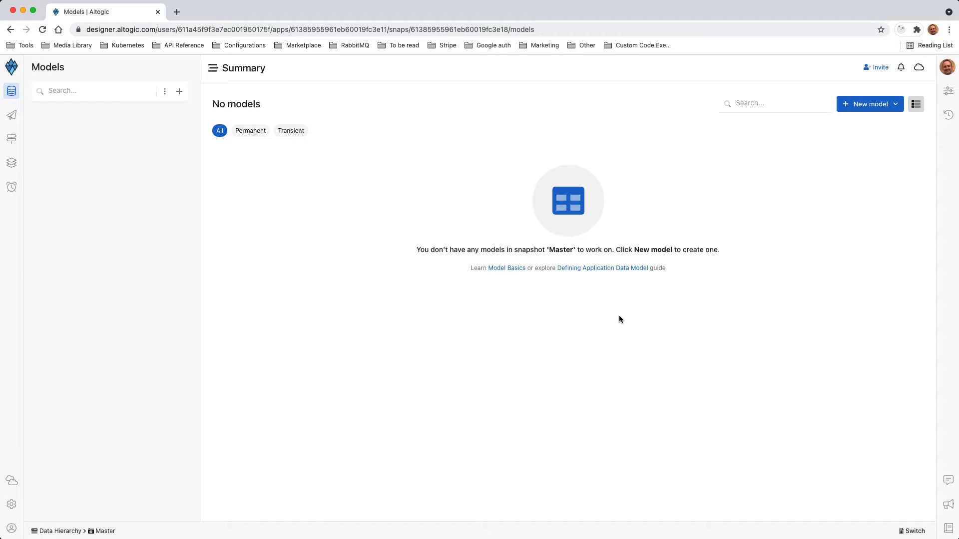
# Create a permanent model named contact from scratch, with timestamps enabled
pyautogui.click(868, 103)
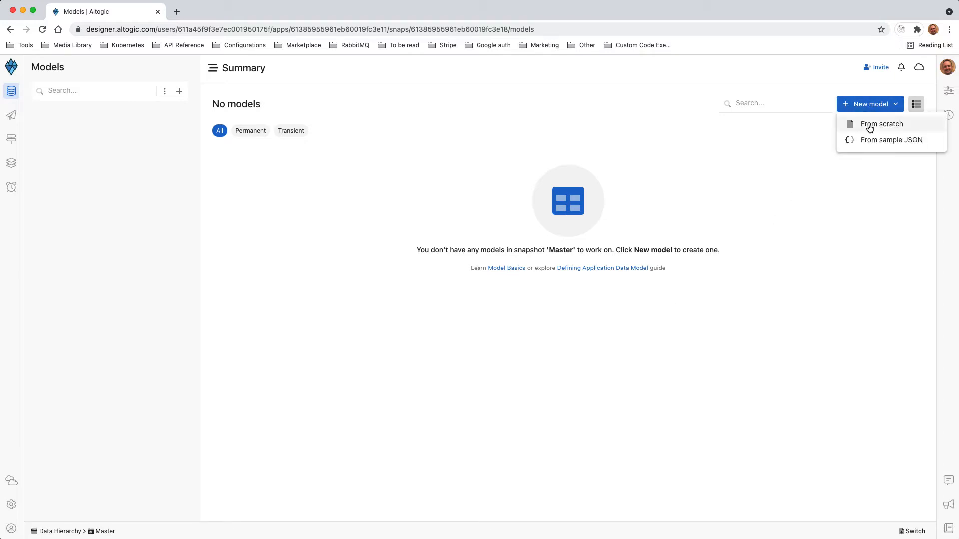
pyautogui.click(867, 124)
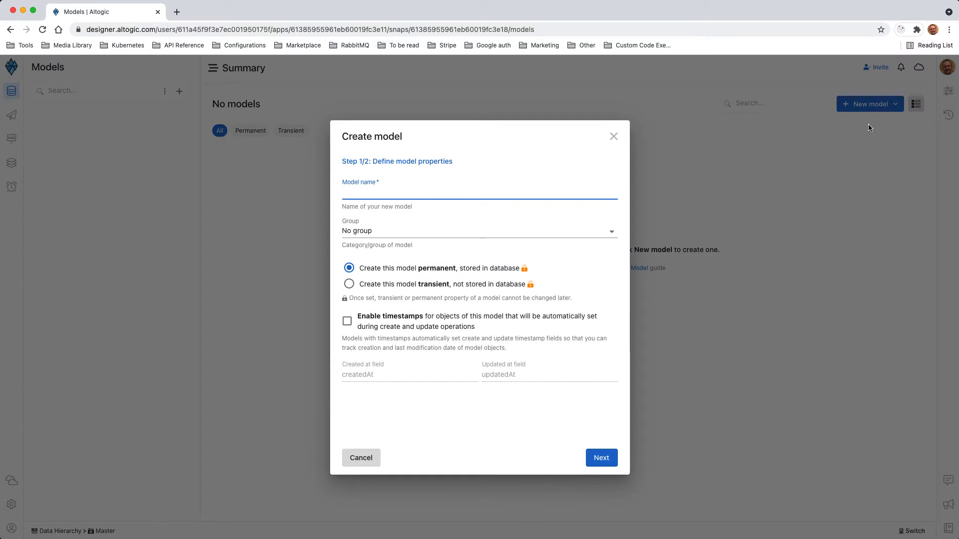
pyautogui.write('contact')
pyautogui.click(415, 320)
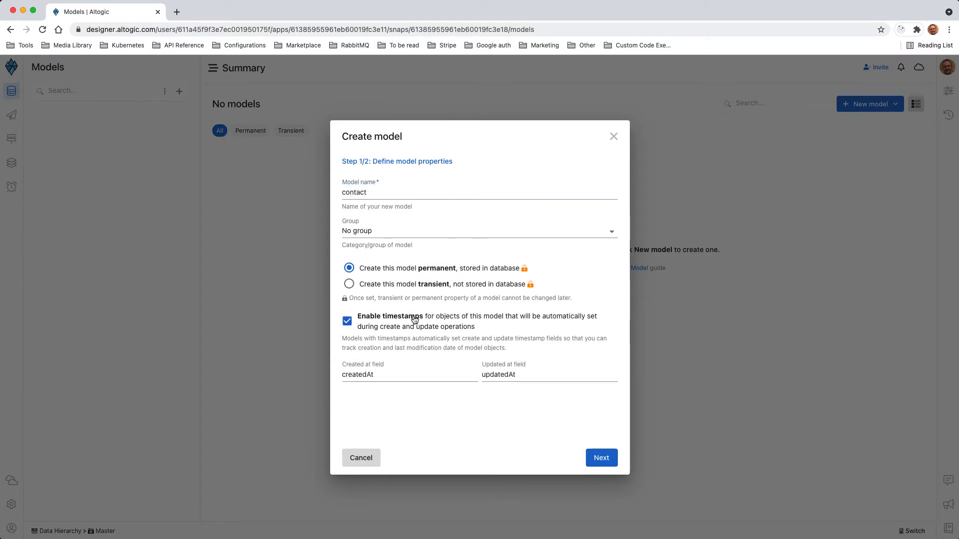
pyautogui.click(601, 458)
pyautogui.click(347, 227)
pyautogui.click(595, 458)
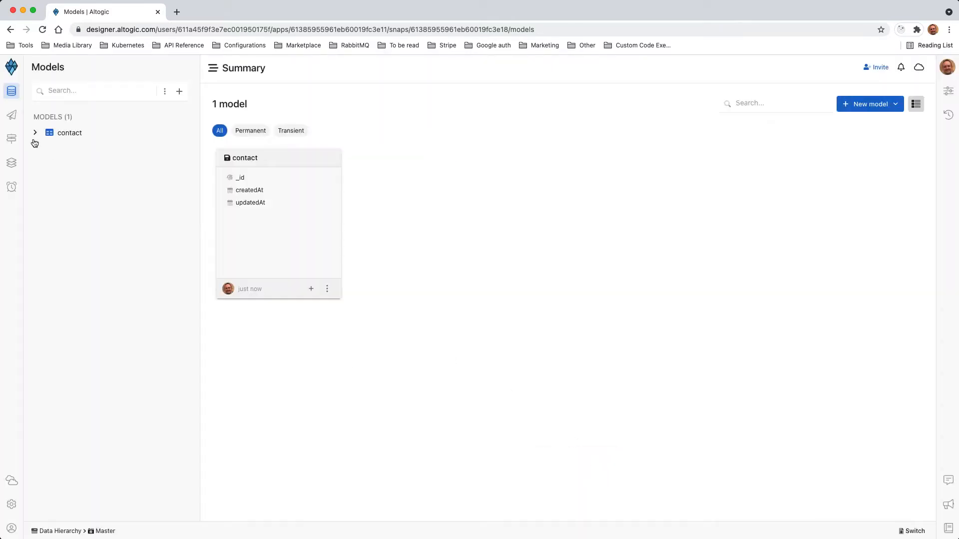
# Add a required text field named firstName to the contact model
pyautogui.click(35, 133)
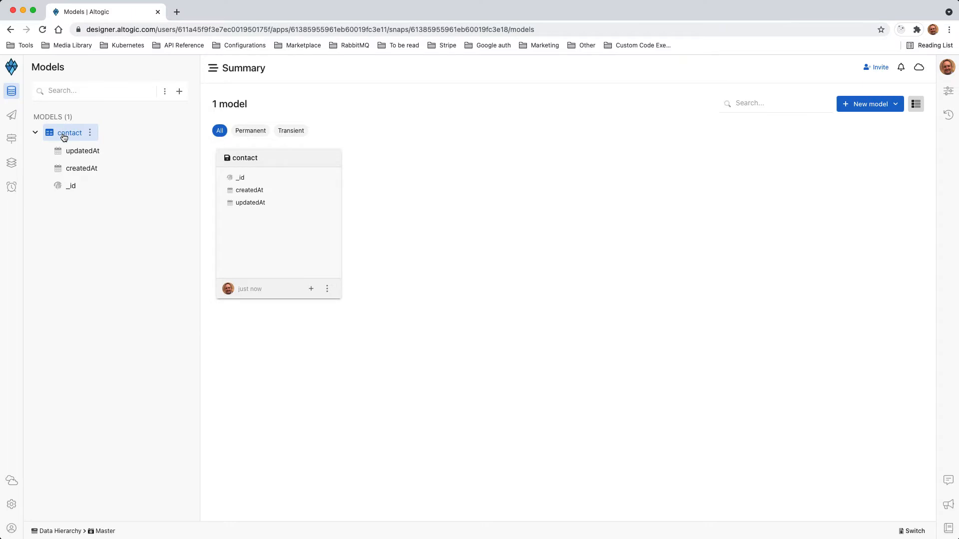
pyautogui.click(89, 133)
pyautogui.moveTo(122, 167)
pyautogui.moveTo(214, 91)
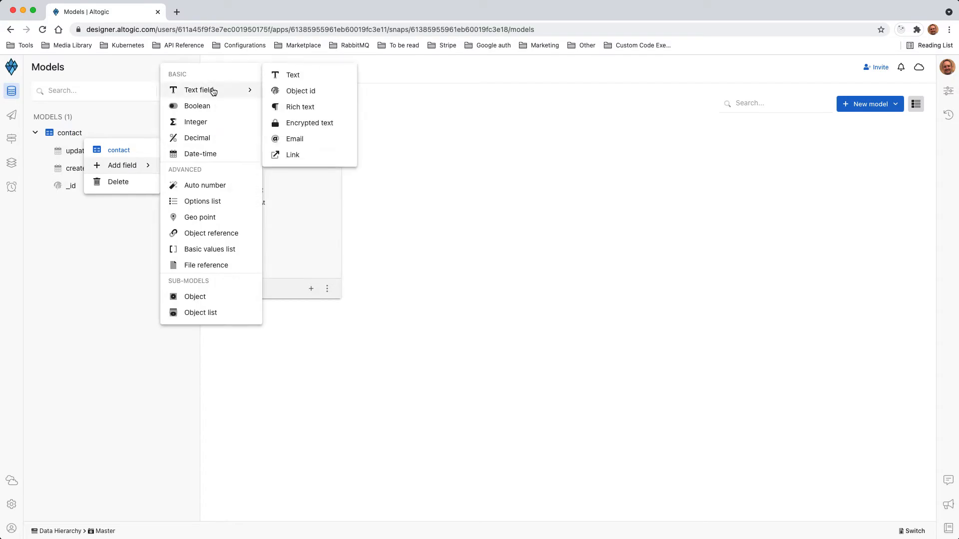
pyautogui.click(285, 80)
pyautogui.write('firstName')
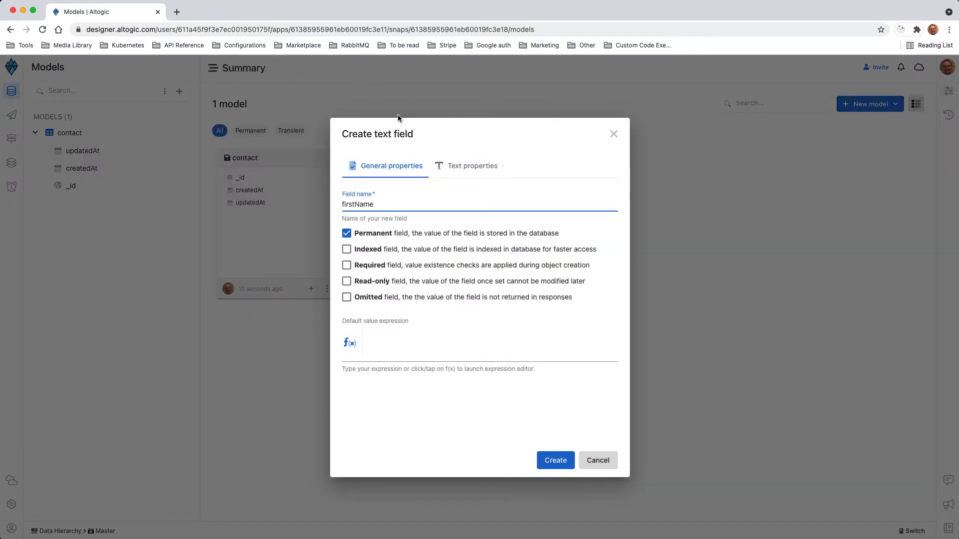
pyautogui.click(361, 265)
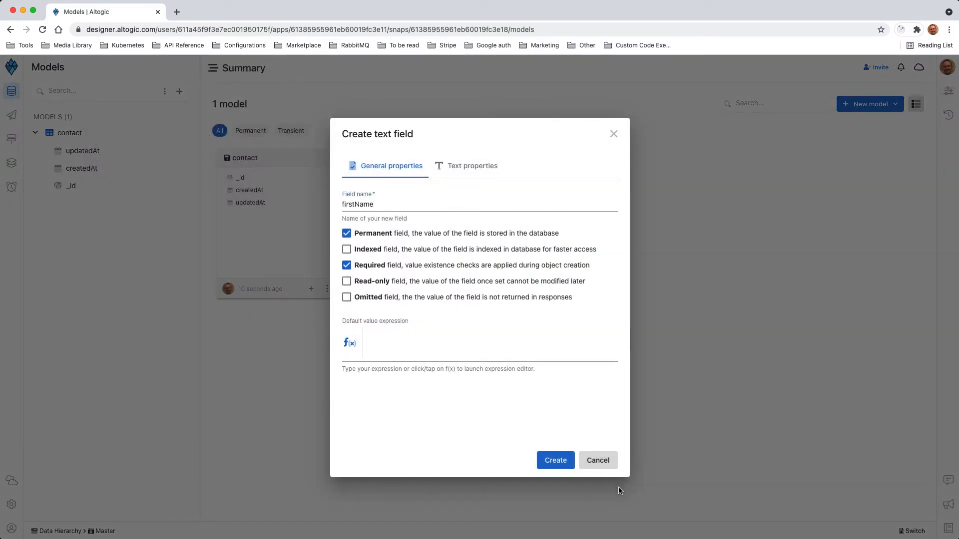
pyautogui.click(555, 460)
# Add a required text field named lastName to the contact model
pyautogui.rightClick(91, 131)
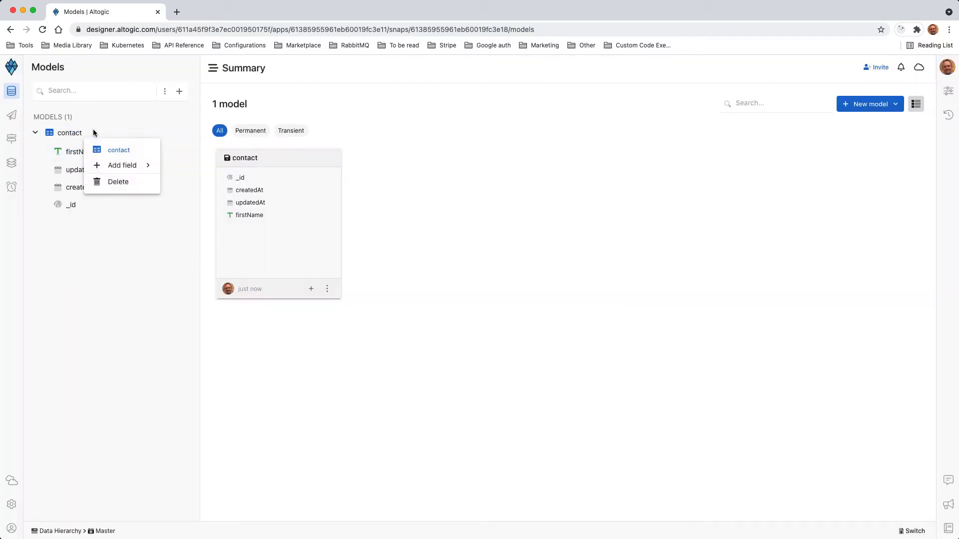
pyautogui.moveTo(122, 166)
pyautogui.moveTo(199, 91)
pyautogui.click(297, 75)
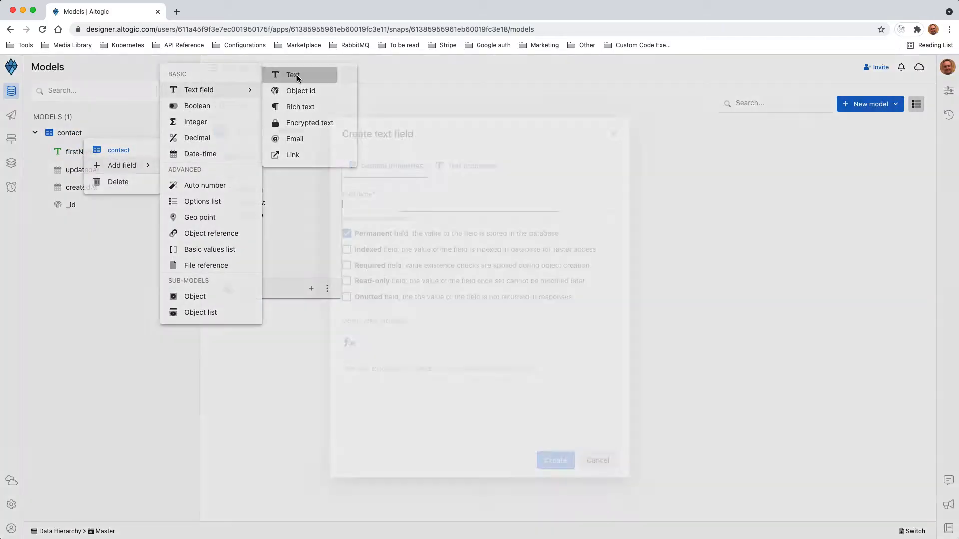
pyautogui.write('lastName')
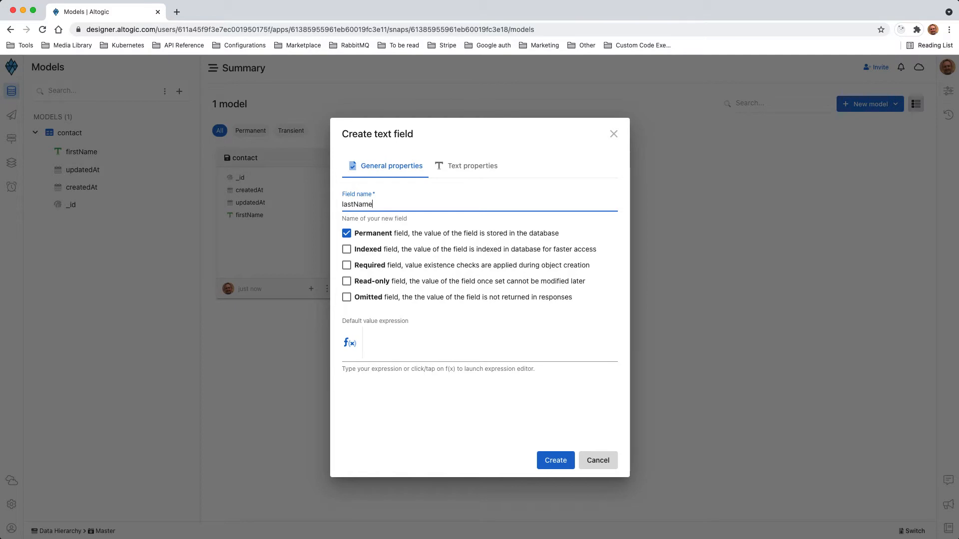
pyautogui.click(358, 268)
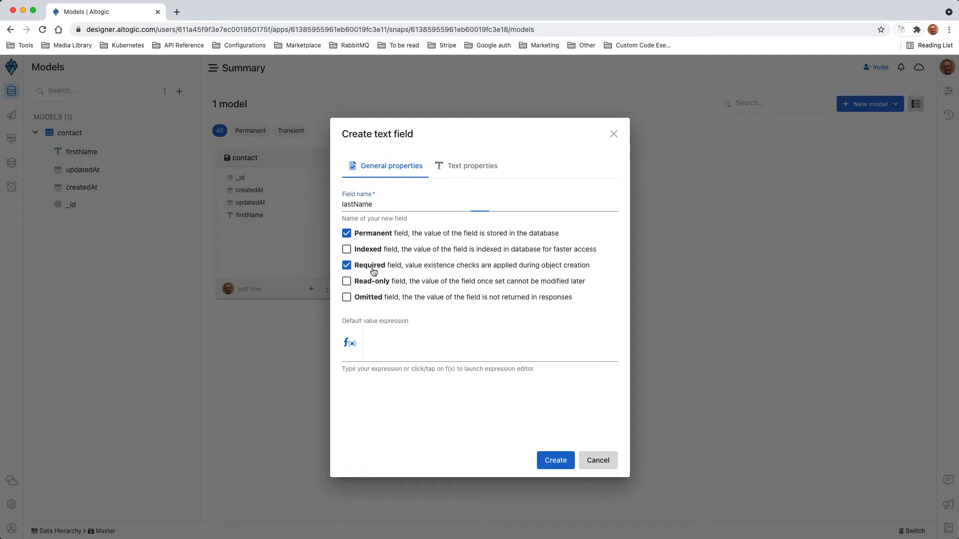
pyautogui.click(553, 459)
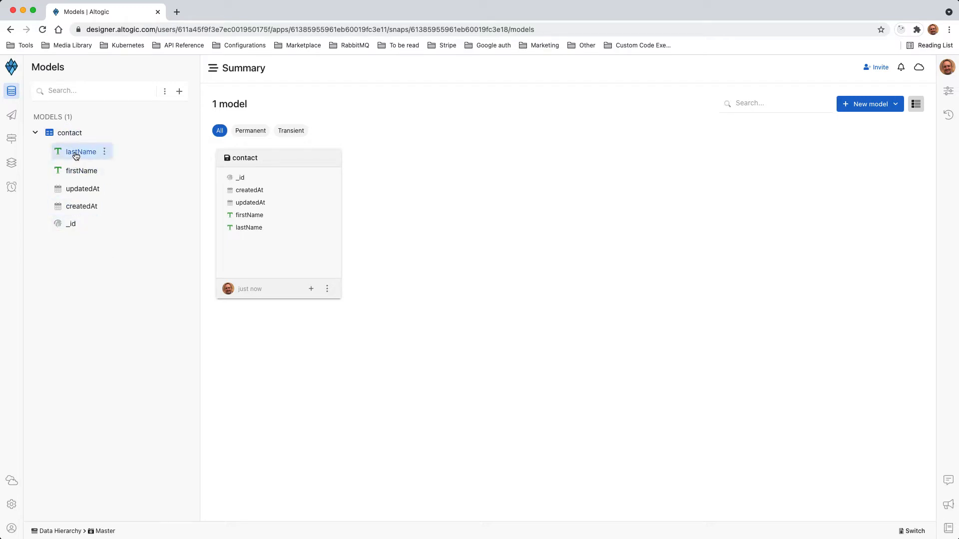
# Add a permanent object list field named emails to the contact model
pyautogui.rightClick(91, 135)
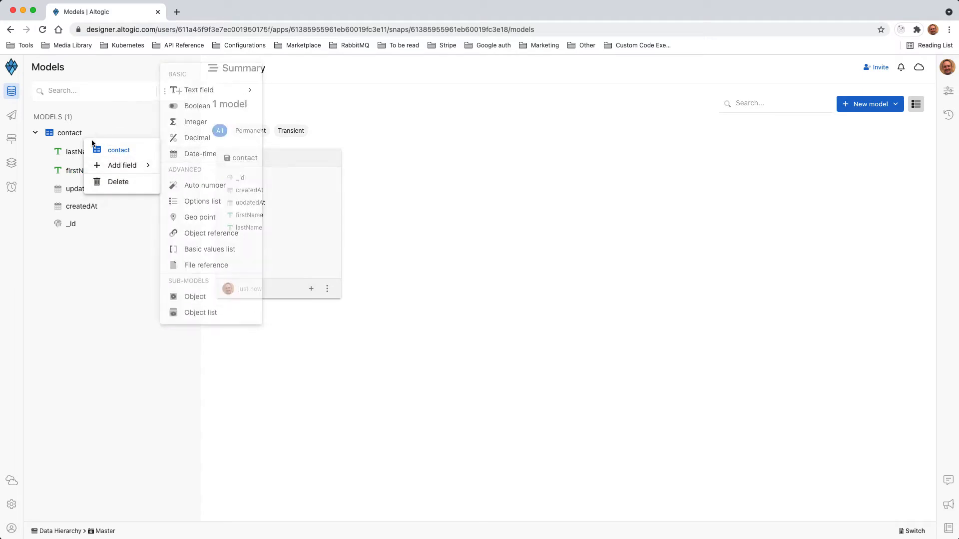
pyautogui.click(128, 373)
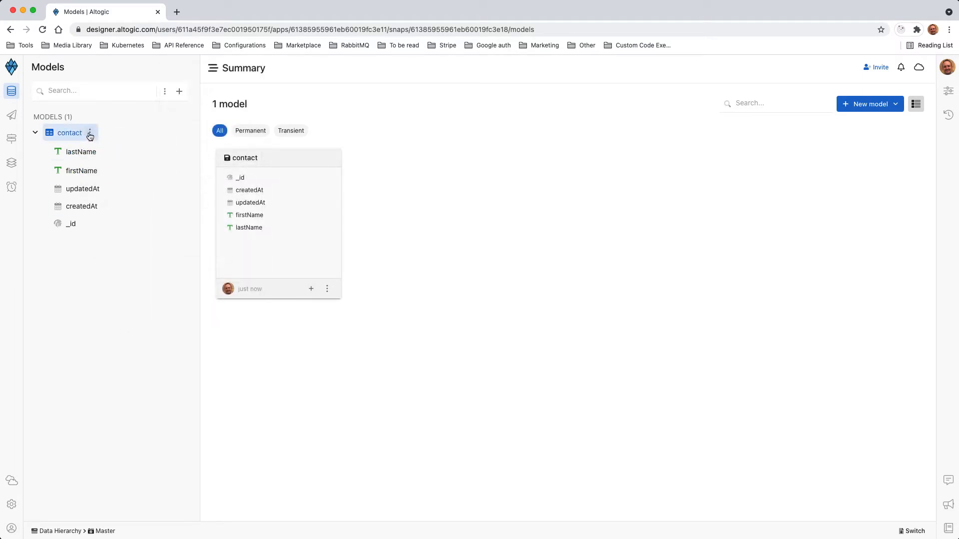
pyautogui.click(90, 134)
pyautogui.moveTo(128, 165)
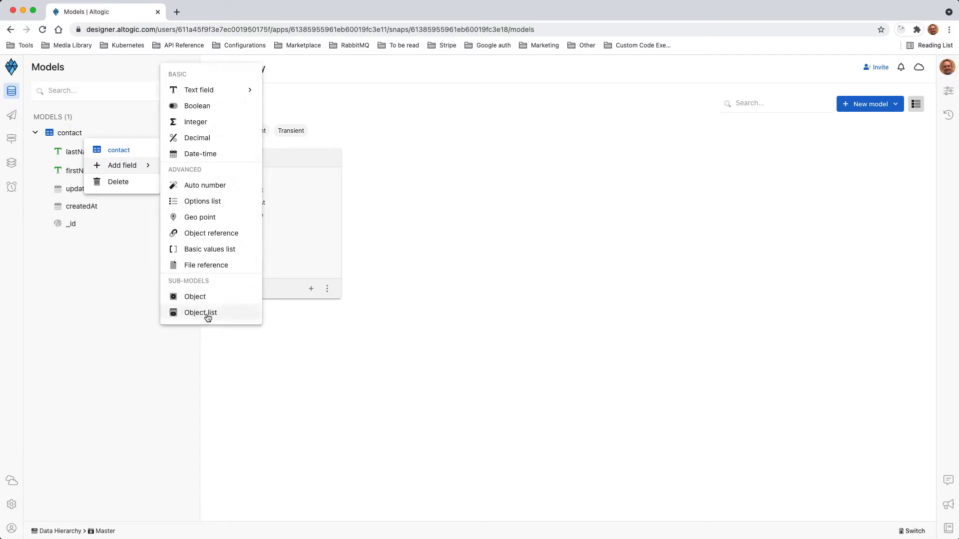
pyautogui.click(208, 316)
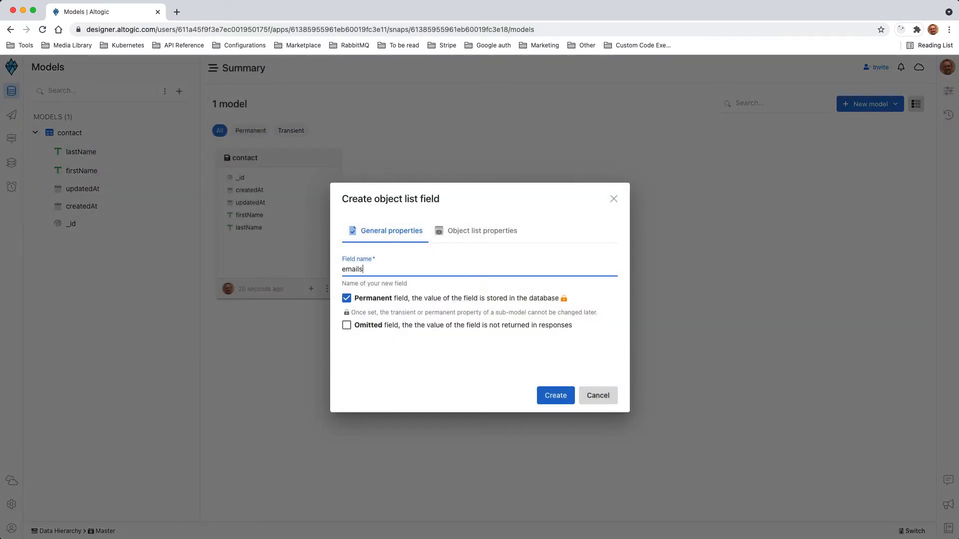
pyautogui.click(563, 391)
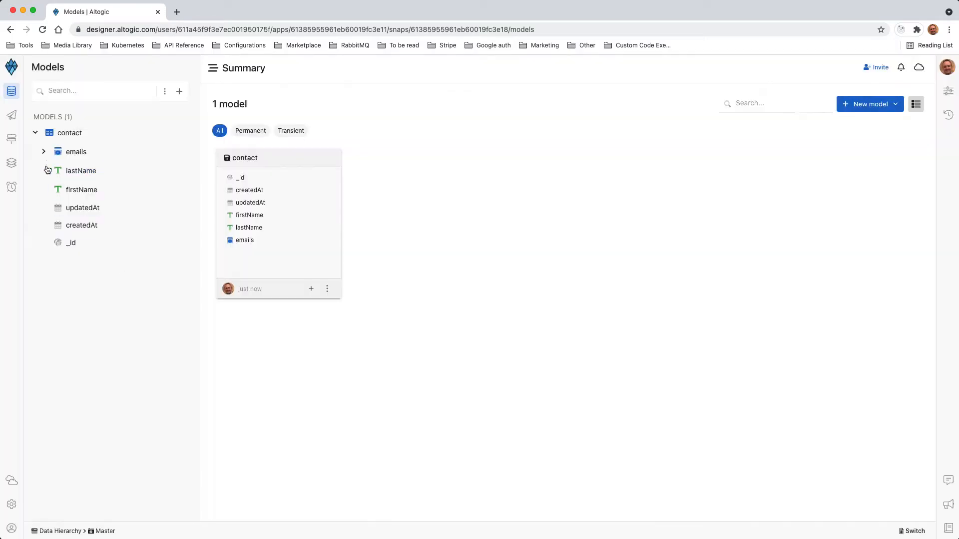
# Add a required email field named email to the emails object list
pyautogui.click(44, 153)
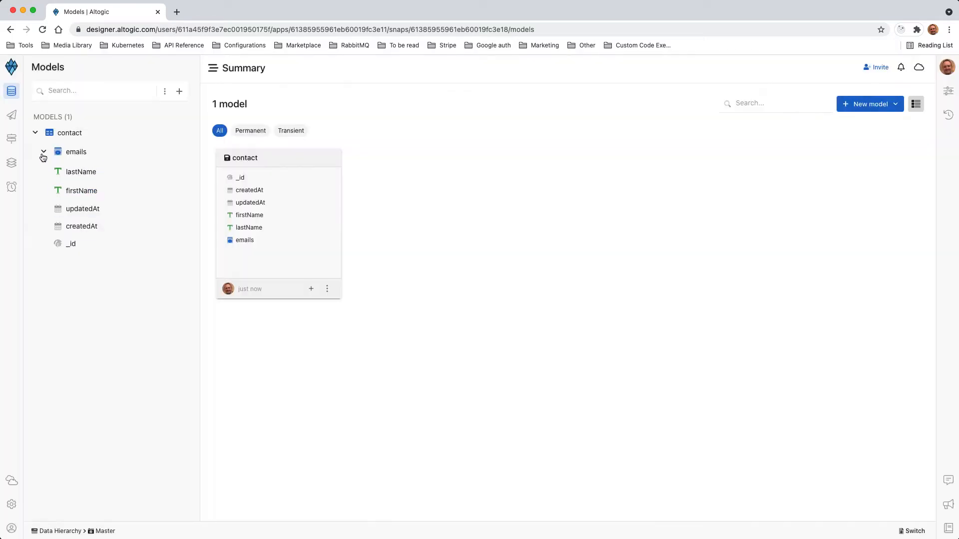
pyautogui.click(95, 152)
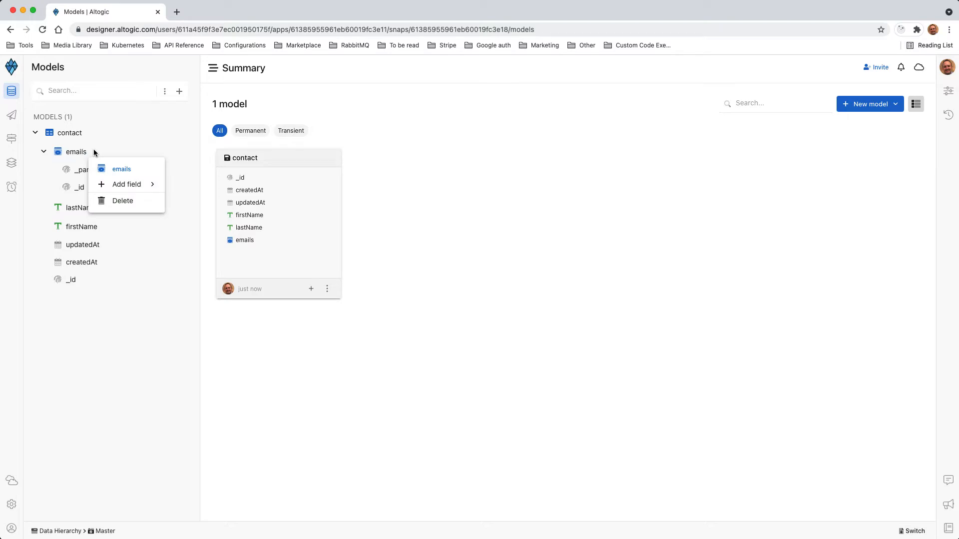
pyautogui.moveTo(123, 184)
pyautogui.moveTo(216, 91)
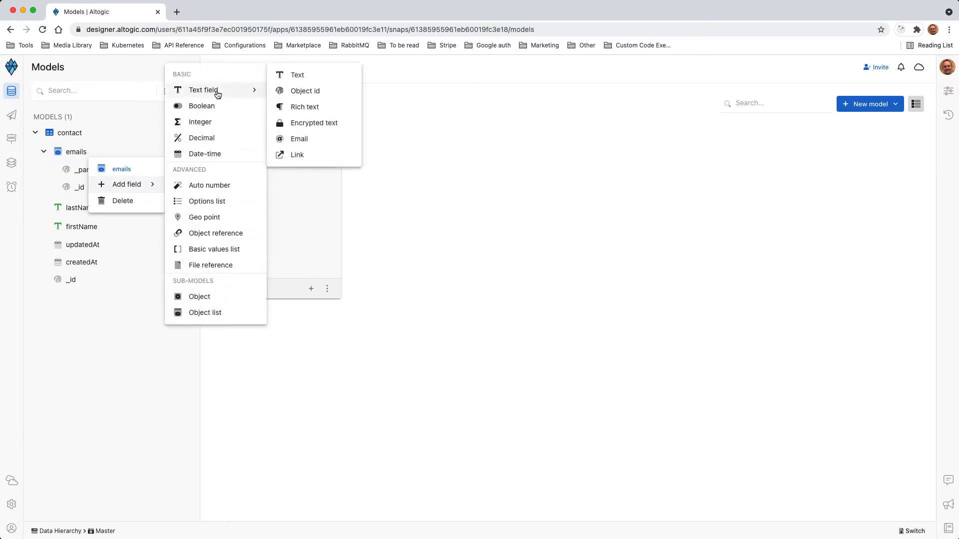
pyautogui.click(303, 140)
pyautogui.write('email')
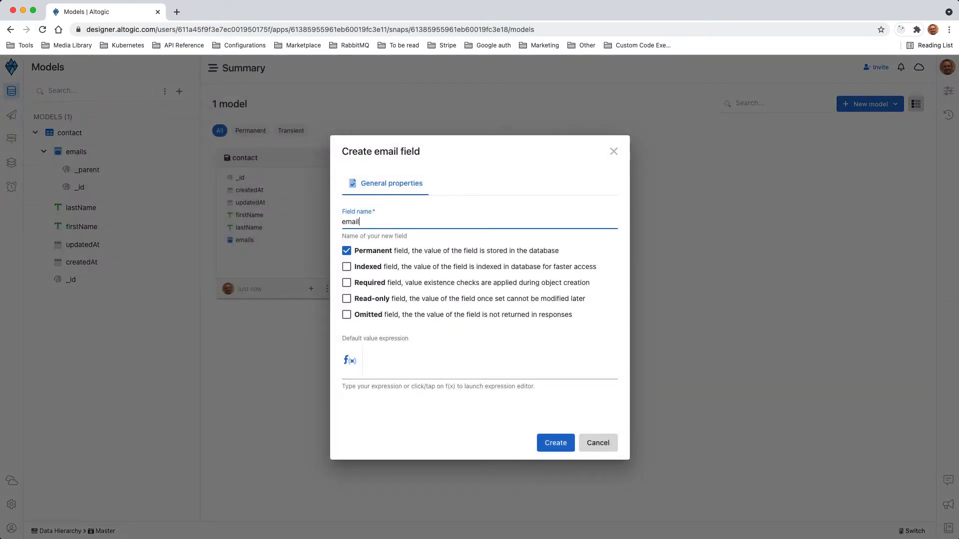
pyautogui.click(370, 284)
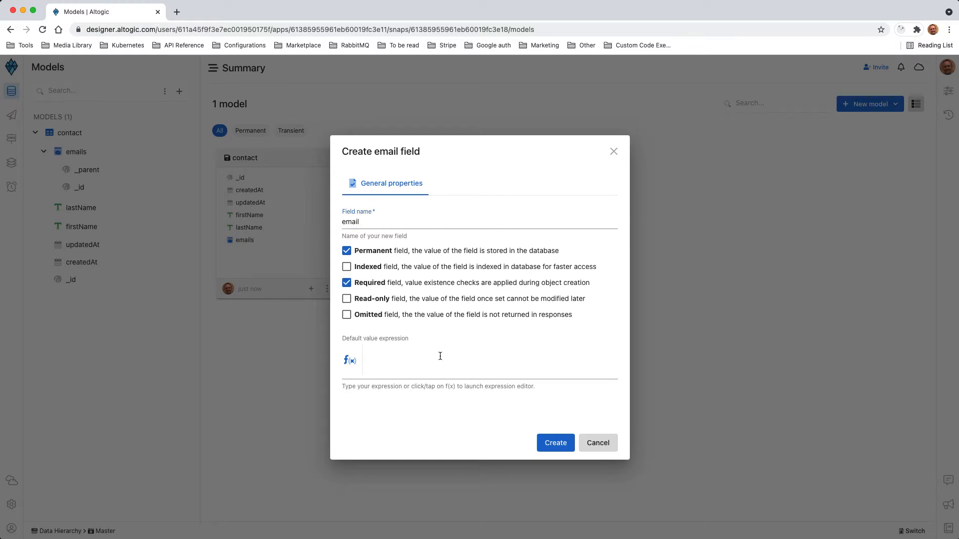
pyautogui.click(547, 444)
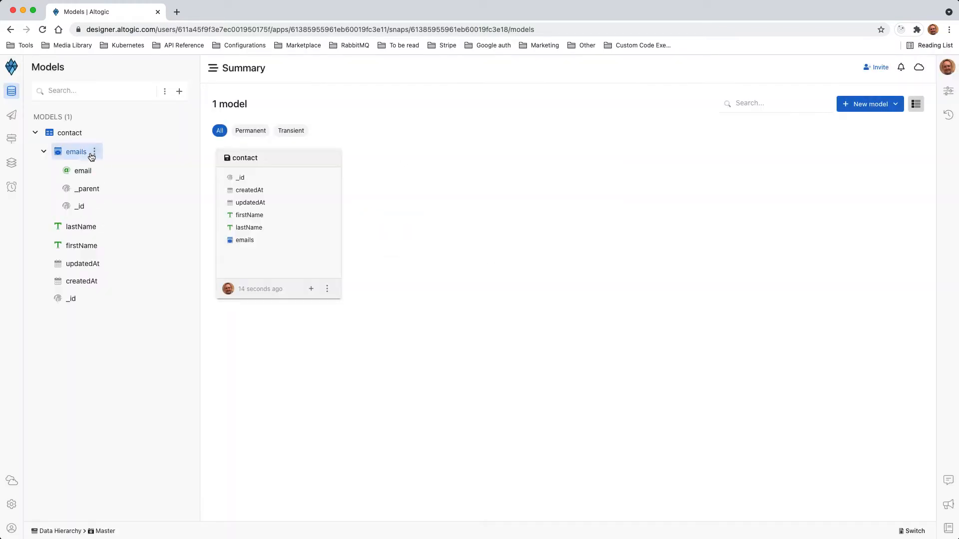
# Add a required options list field named type to the emails object list, with the options Home, Personal, Work and School
pyautogui.click(99, 153)
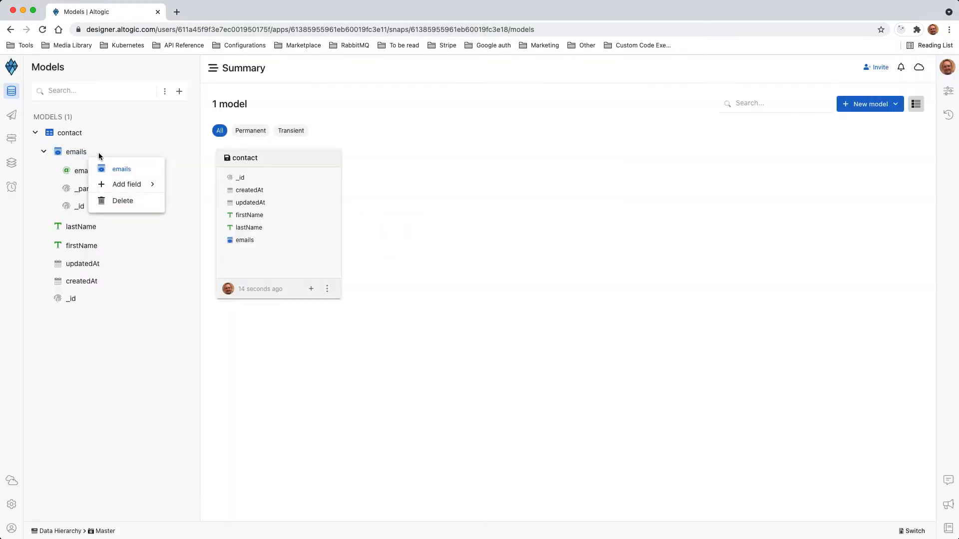
pyautogui.moveTo(119, 189)
pyautogui.click(206, 201)
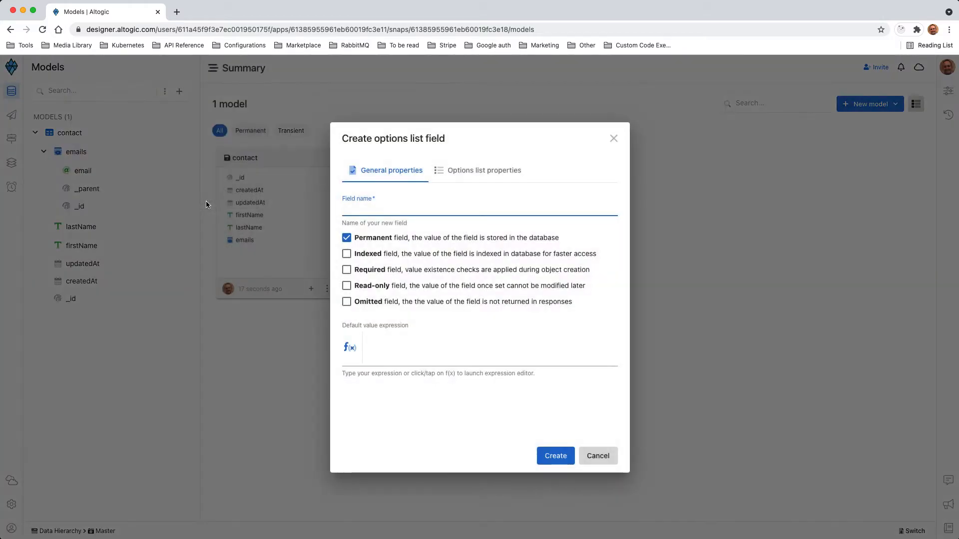
pyautogui.write('type')
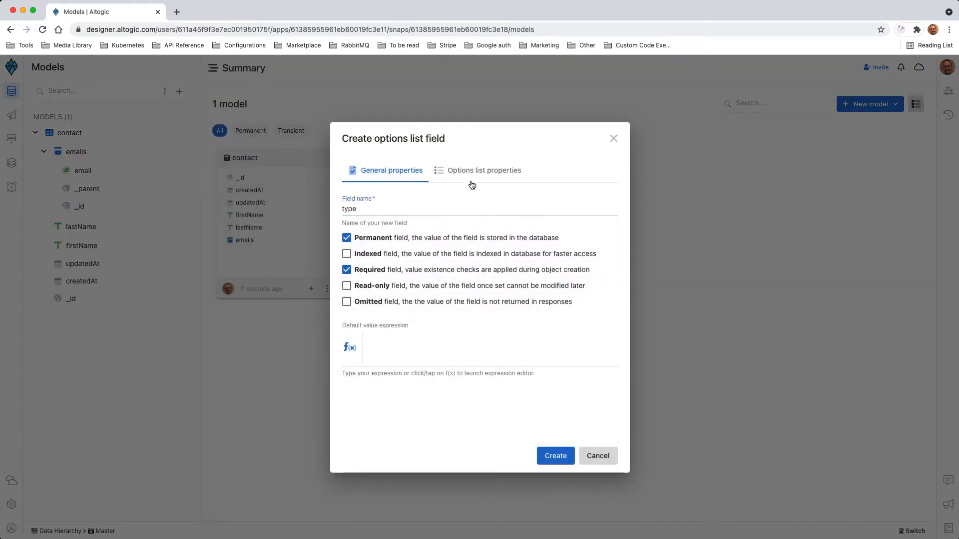
pyautogui.click(477, 172)
pyautogui.write('Home')
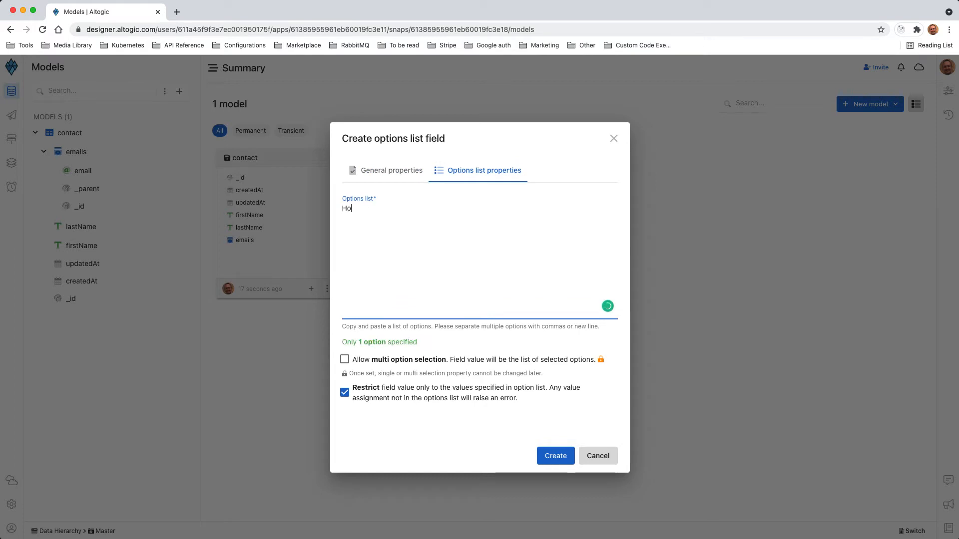
pyautogui.press('Return')
pyautogui.write('Personal')
pyautogui.press('Return')
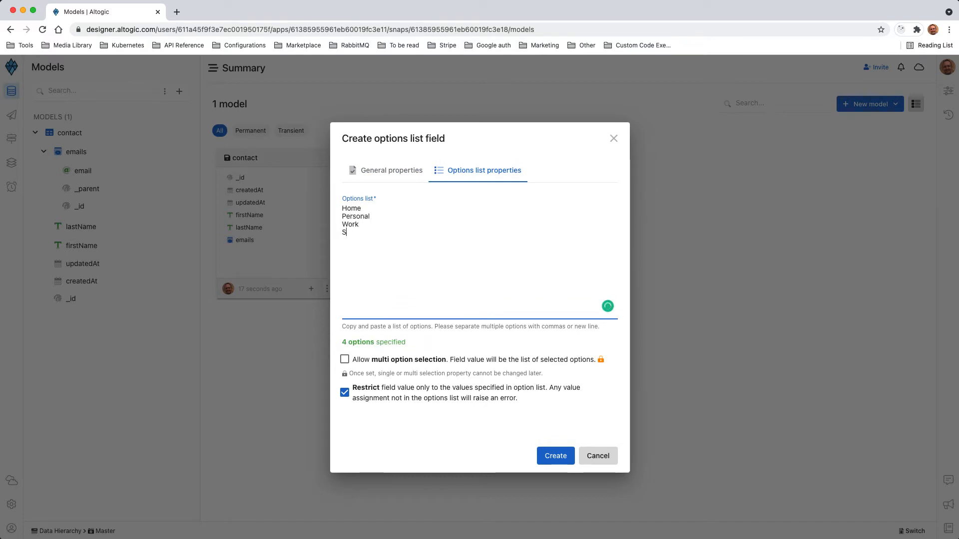
pyautogui.write('ol')
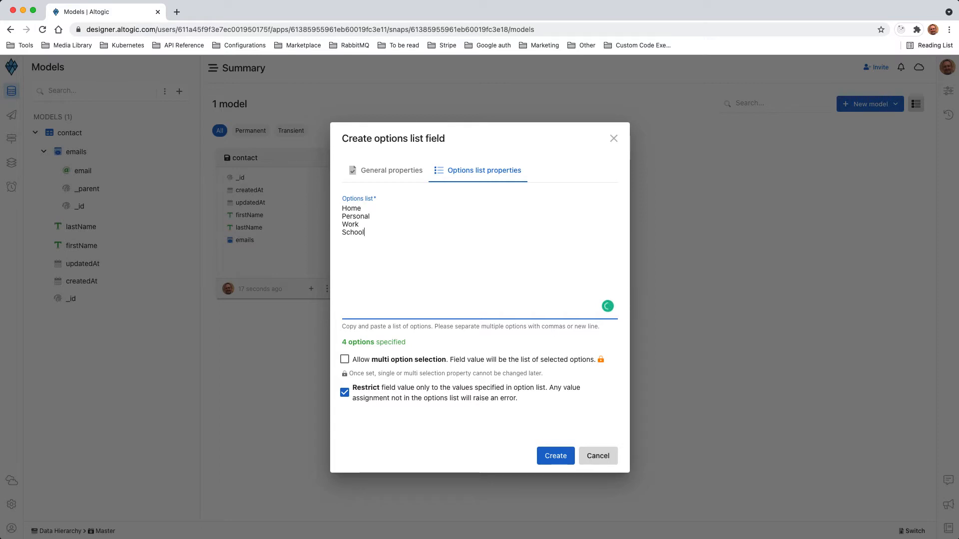
pyautogui.click(544, 452)
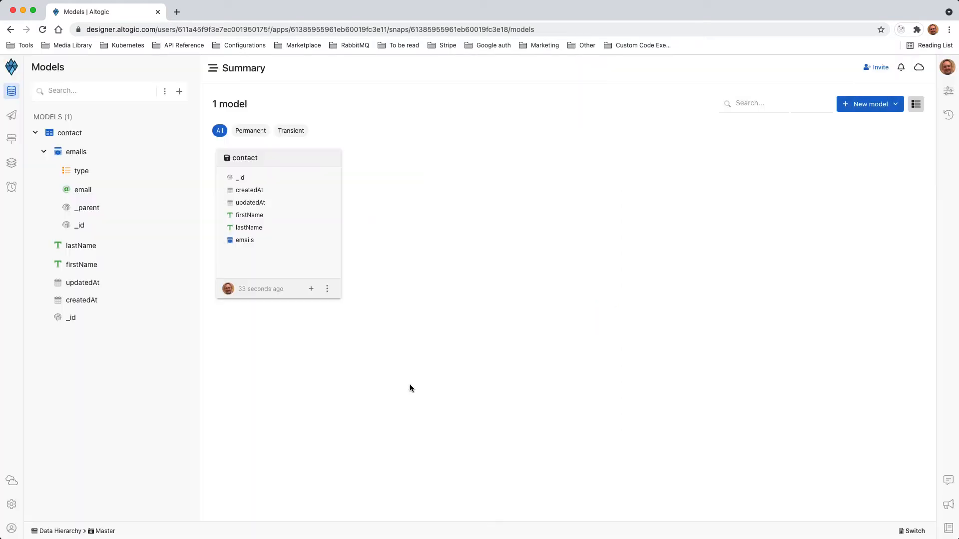
# Add a permanent object list field named phoneNumbers to the contact model
pyautogui.click(43, 152)
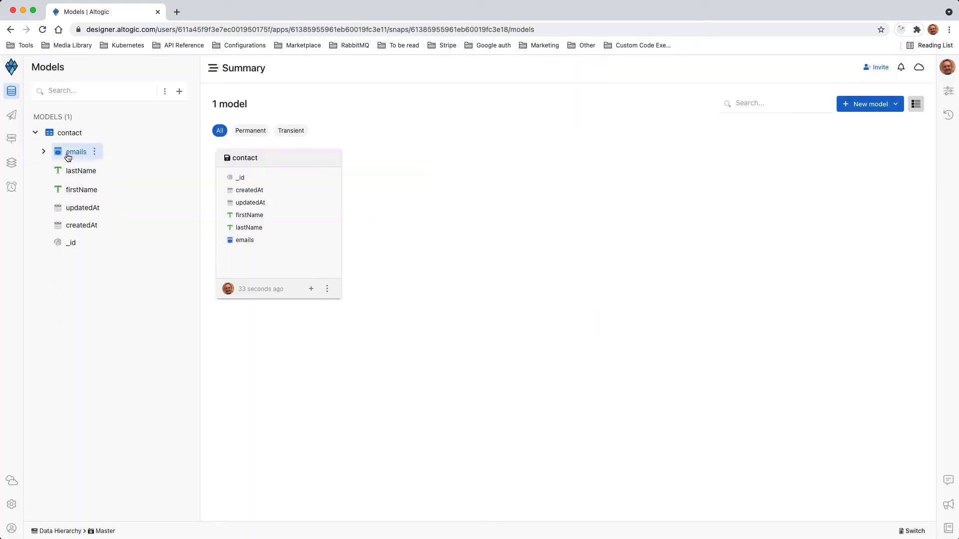
pyautogui.rightClick(91, 133)
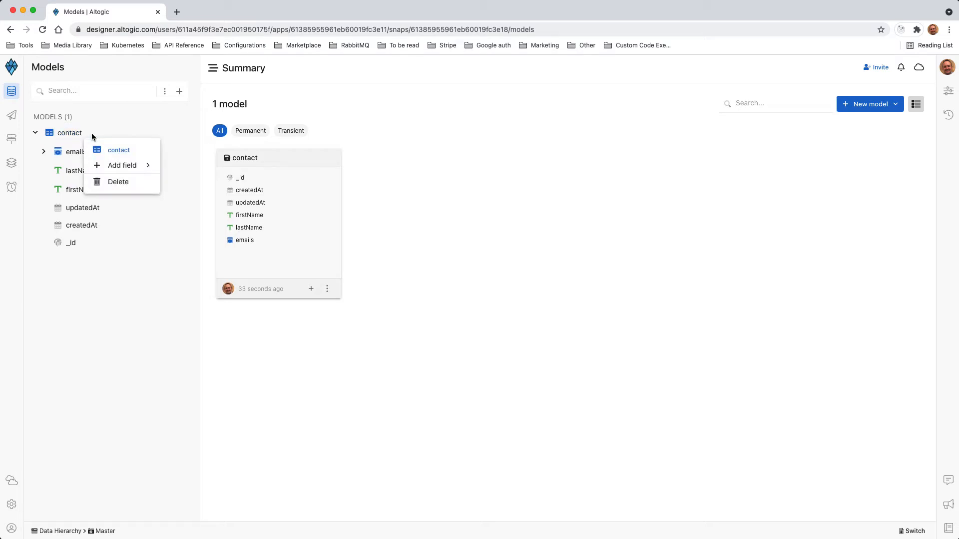
pyautogui.moveTo(142, 165)
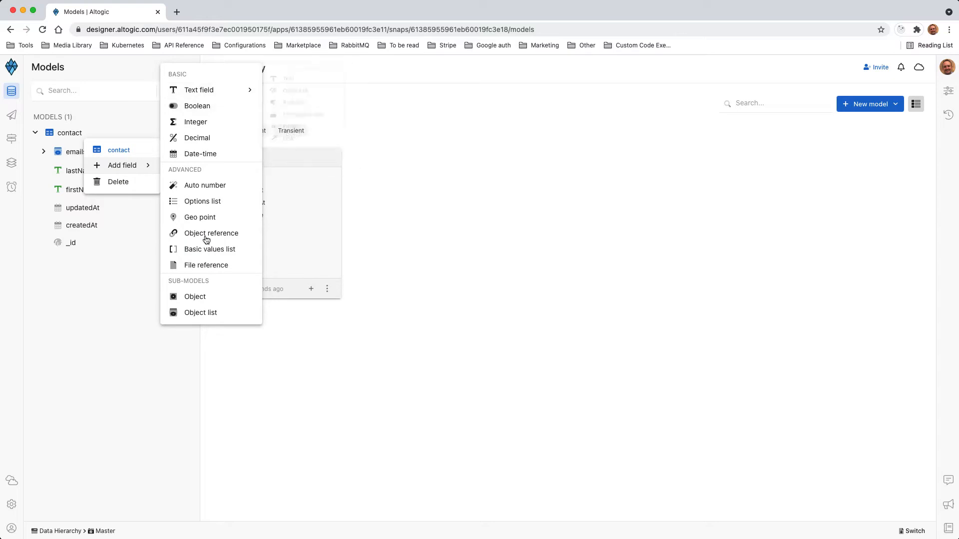
pyautogui.click(195, 312)
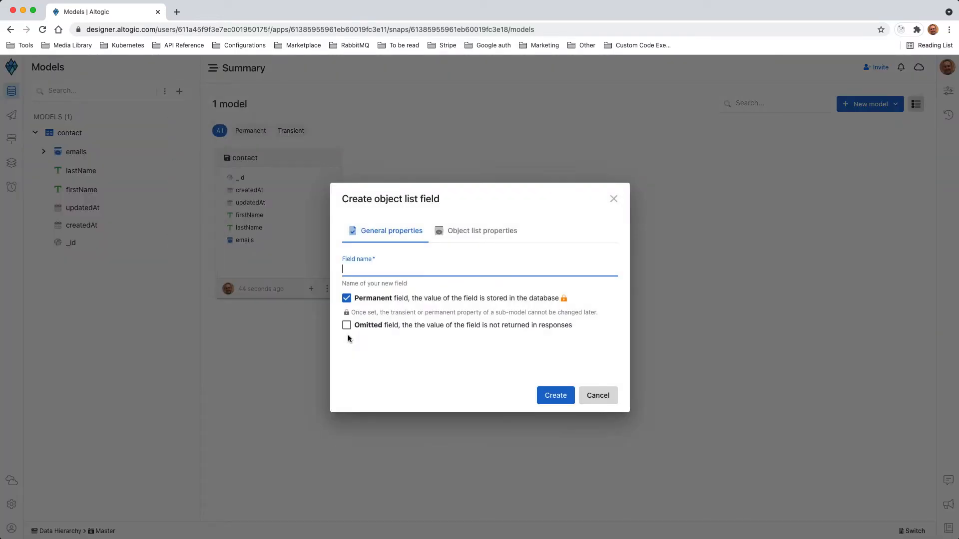
pyautogui.write('phoneNumbers')
pyautogui.click(552, 396)
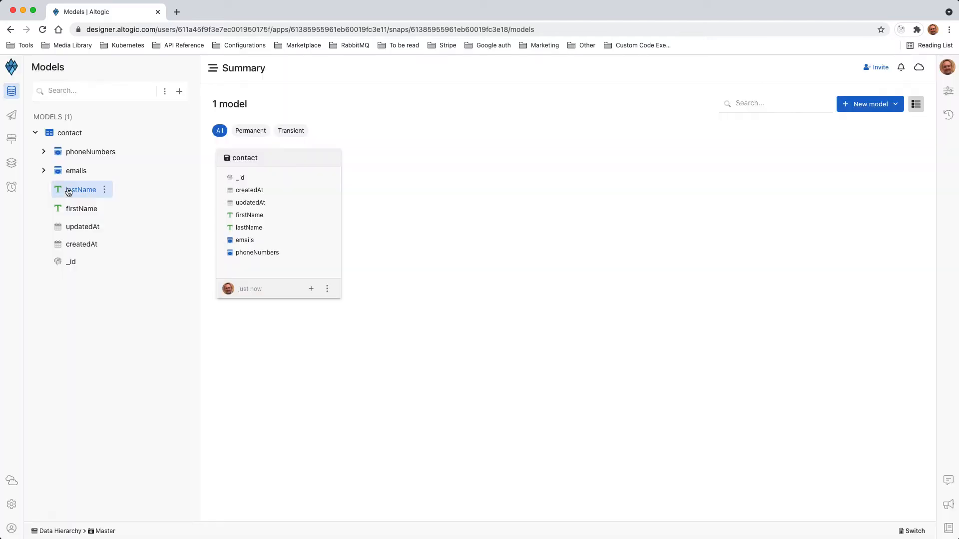
# Add a required text field named number to the phoneNumbers object list
pyautogui.click(43, 151)
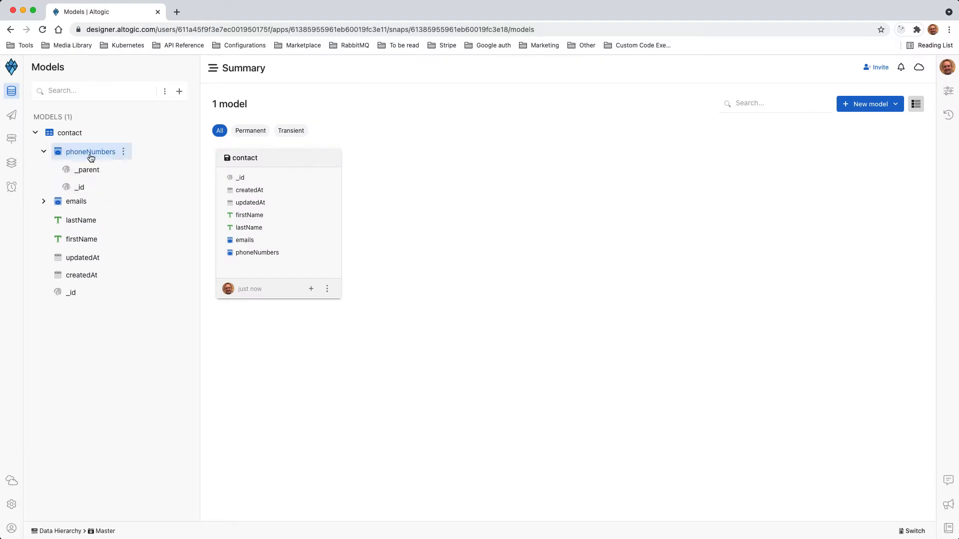
pyautogui.click(124, 151)
pyautogui.moveTo(155, 185)
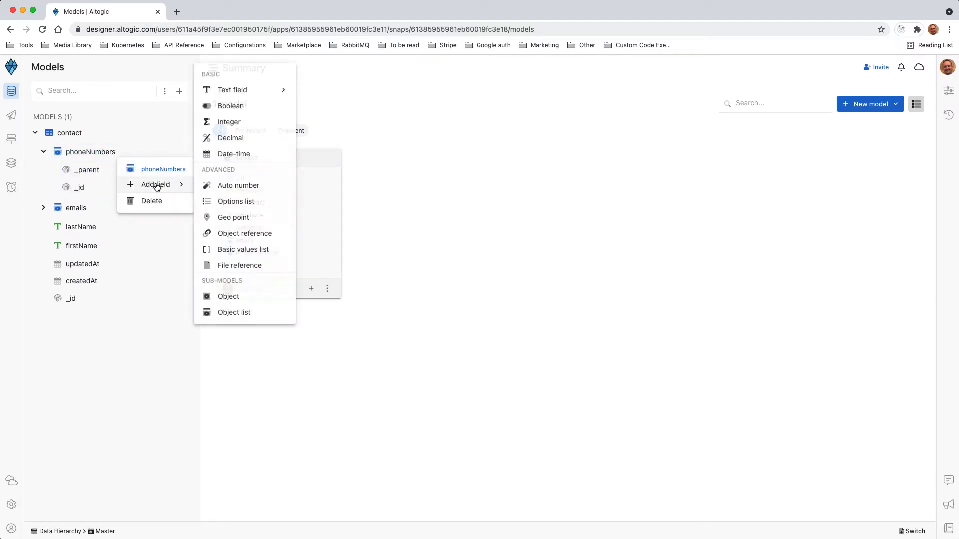
pyautogui.moveTo(250, 89)
pyautogui.click(337, 78)
pyautogui.write('phonen')
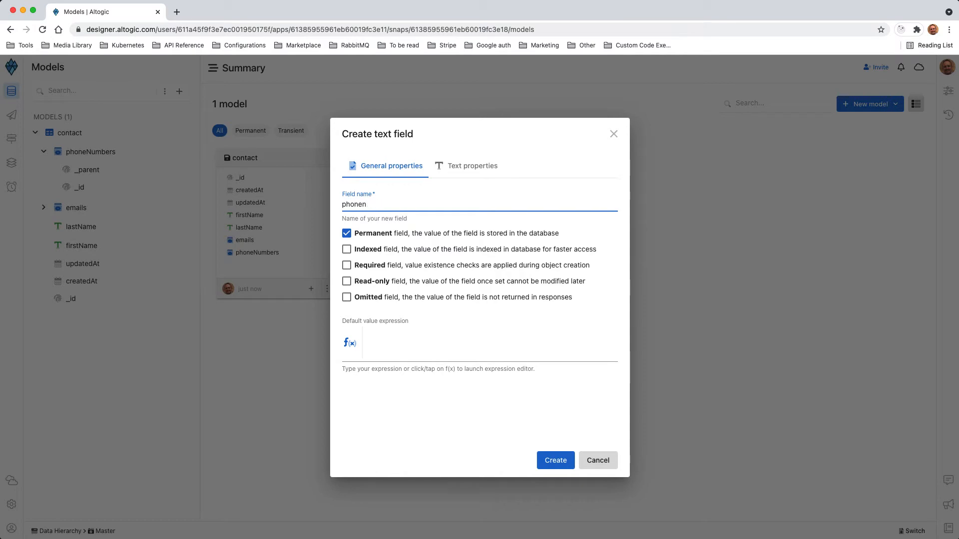
pyautogui.press('BackSpace')
pyautogui.press('BackSpace')
pyautogui.press('BackSpace')
pyautogui.press('BackSpace')
pyautogui.press('BackSpace')
pyautogui.press('BackSpace')
pyautogui.write('number')
pyautogui.click(382, 265)
pyautogui.click(544, 458)
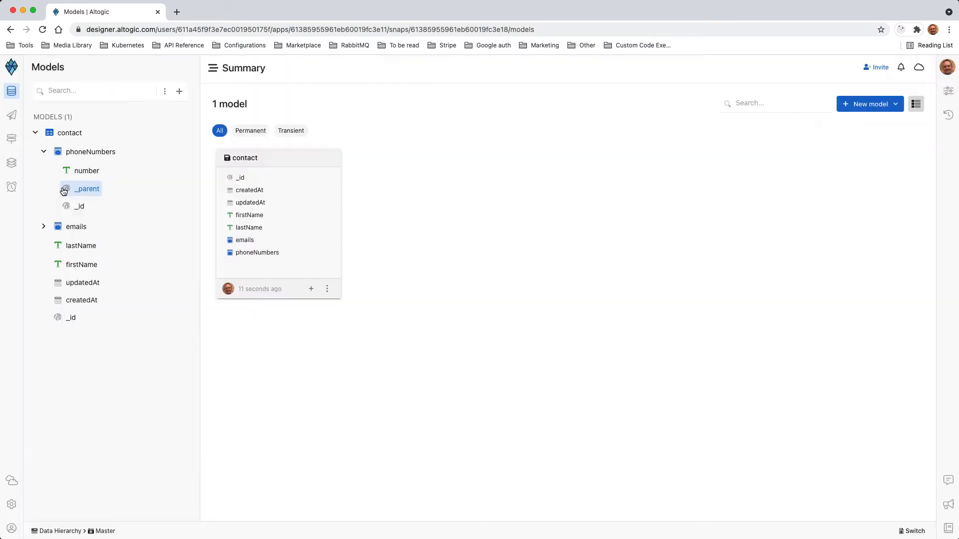
# Add an options list field named type to the phoneNumbers object list, with the options Home, Business and Mobile
pyautogui.click(124, 153)
pyautogui.moveTo(150, 184)
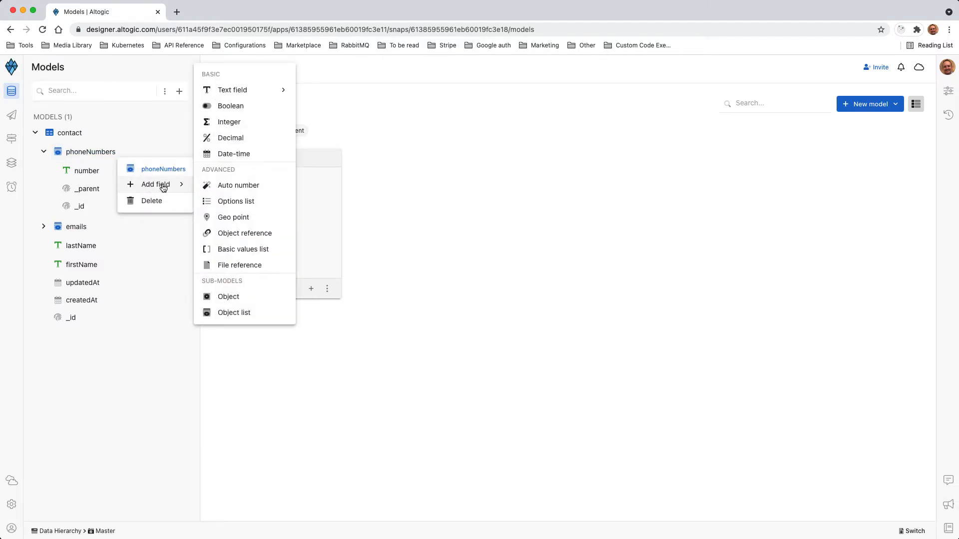
pyautogui.click(220, 201)
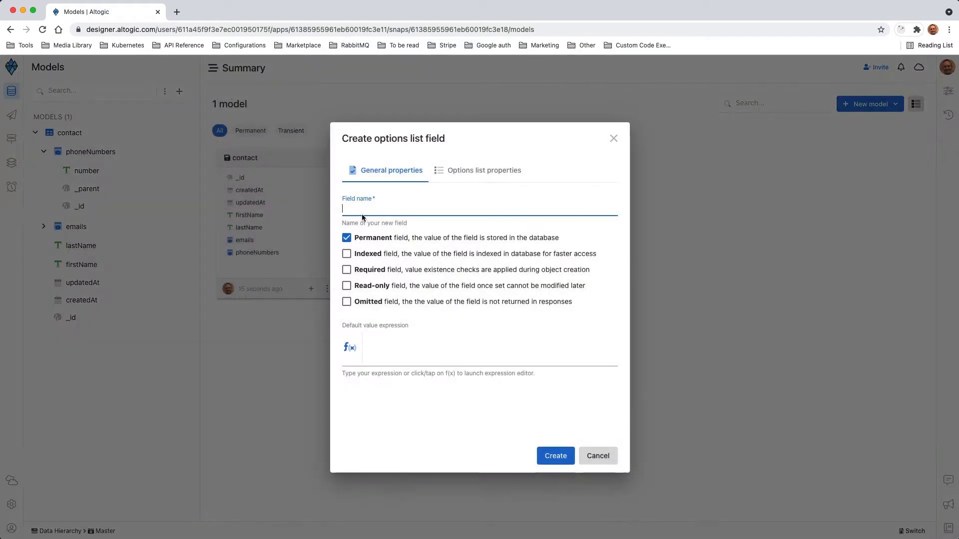
pyautogui.write('type')
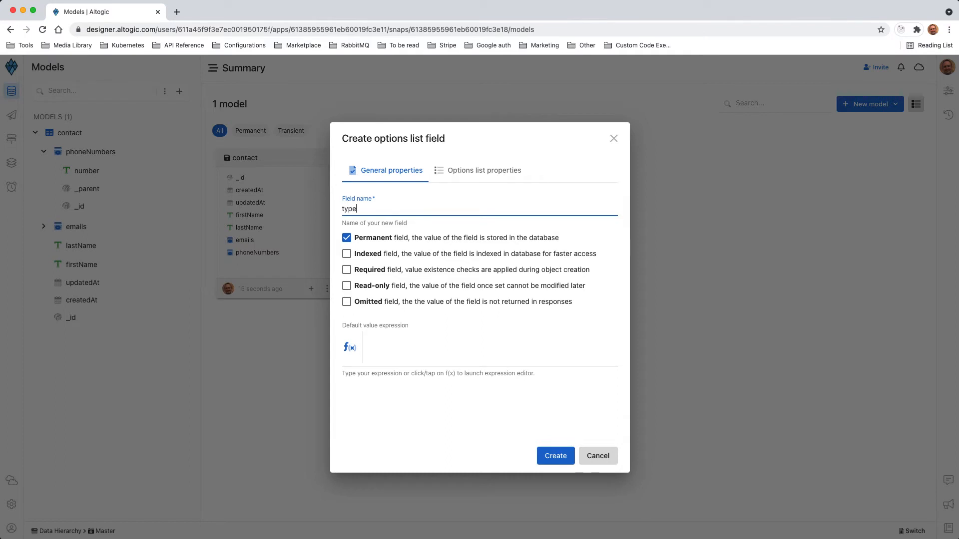
pyautogui.click(450, 171)
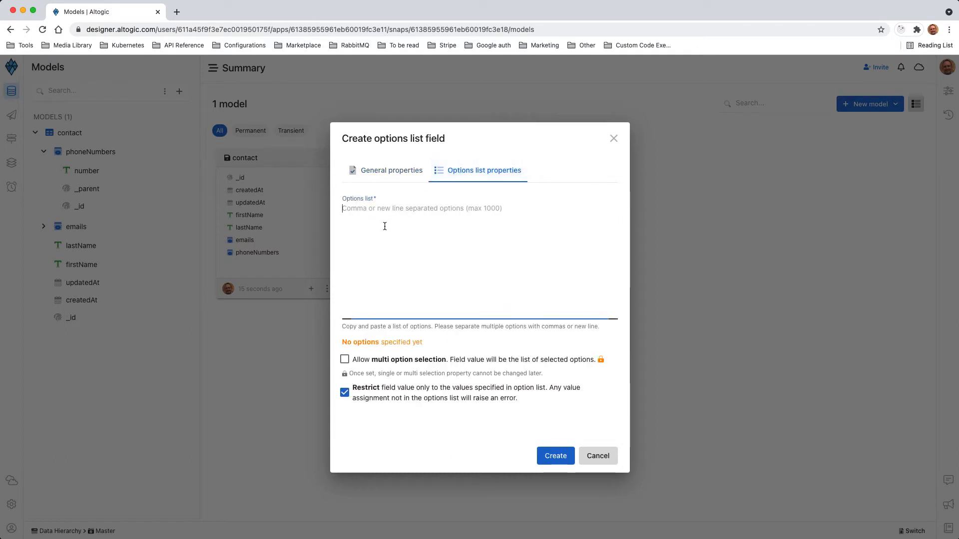
pyautogui.write('Home')
pyautogui.press('Return')
pyautogui.write('B')
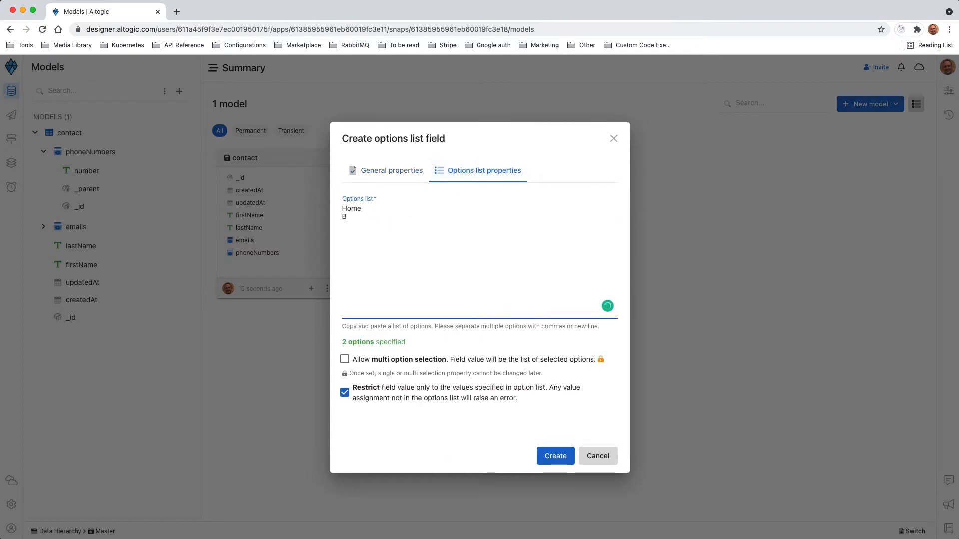
pyautogui.write('usiness')
pyautogui.press('Return')
pyautogui.write('Mobile')
pyautogui.click(560, 456)
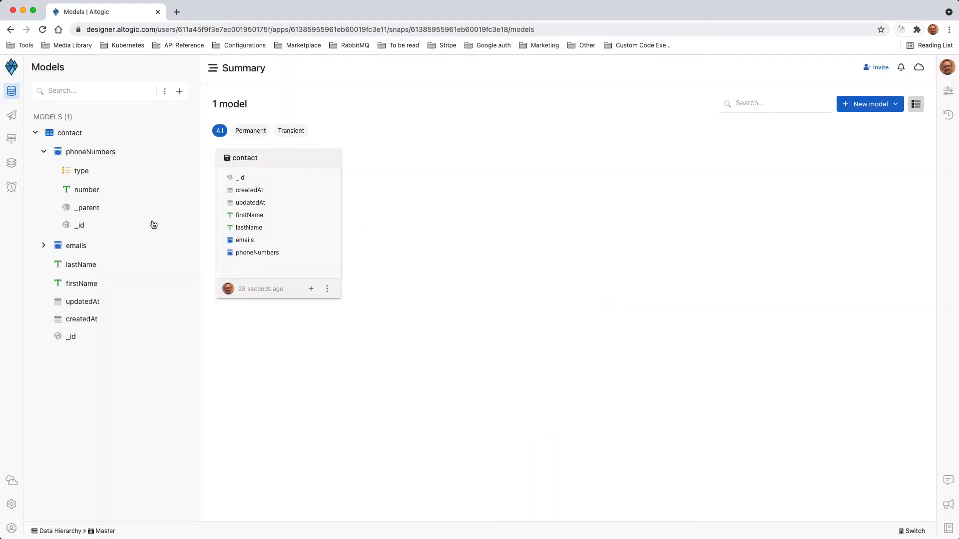
# Review the sub-fields of the phoneNumbers and emails object lists in the model tree, leaving both collapsed
pyautogui.click(44, 152)
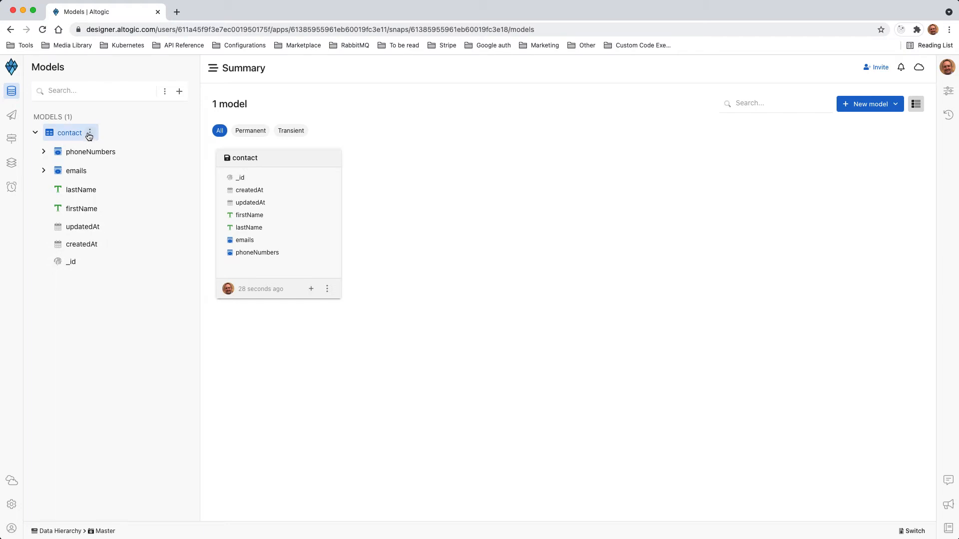
pyautogui.click(43, 152)
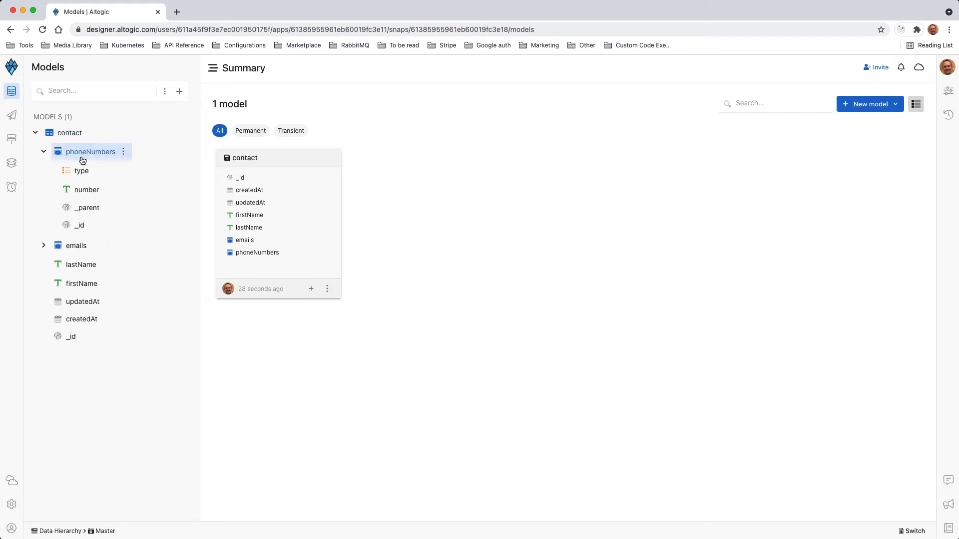
pyautogui.click(43, 245)
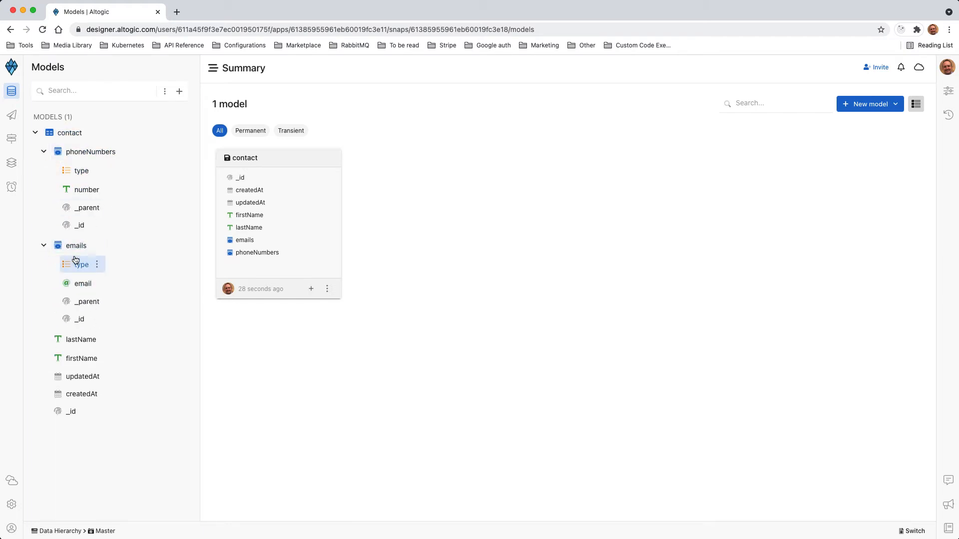
pyautogui.click(43, 155)
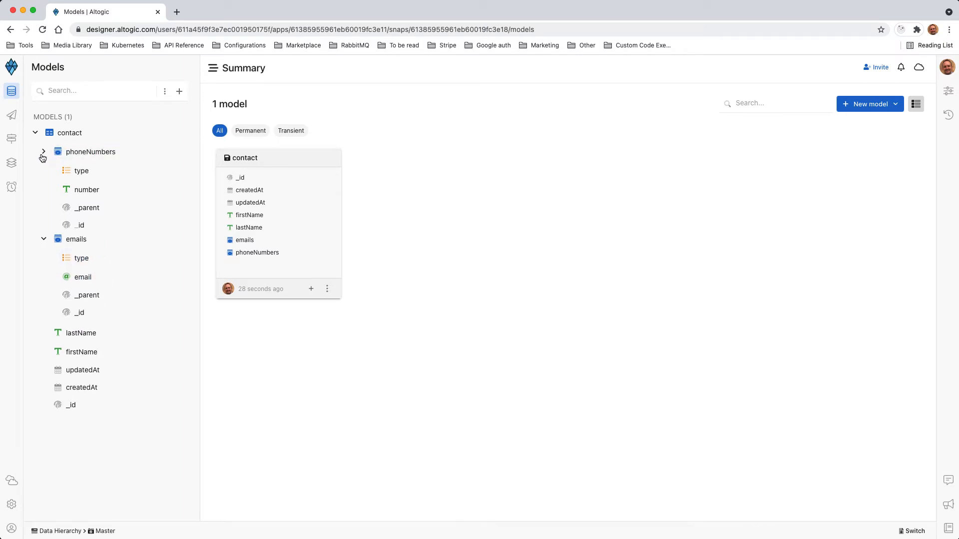
pyautogui.click(43, 171)
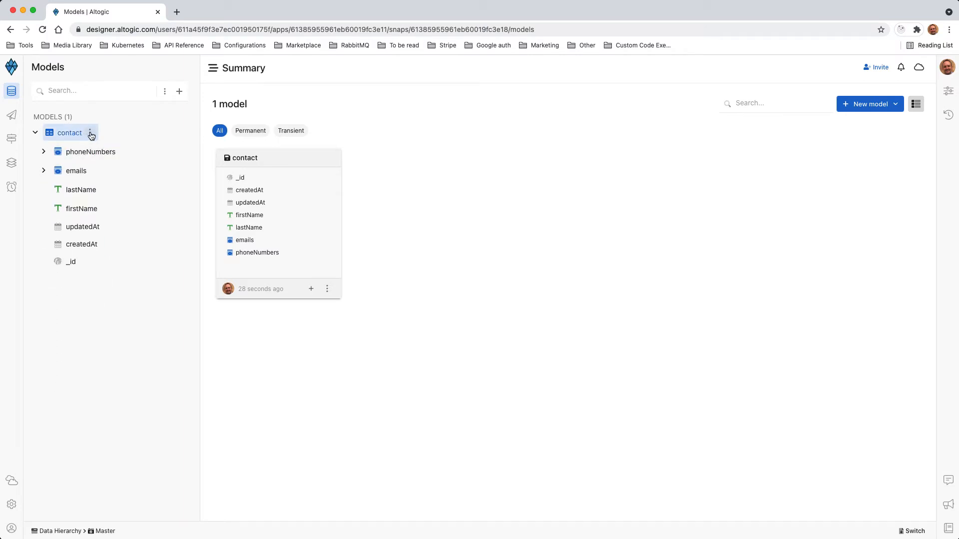
# Add a permanent single object field named demographic to the contact model
pyautogui.click(91, 134)
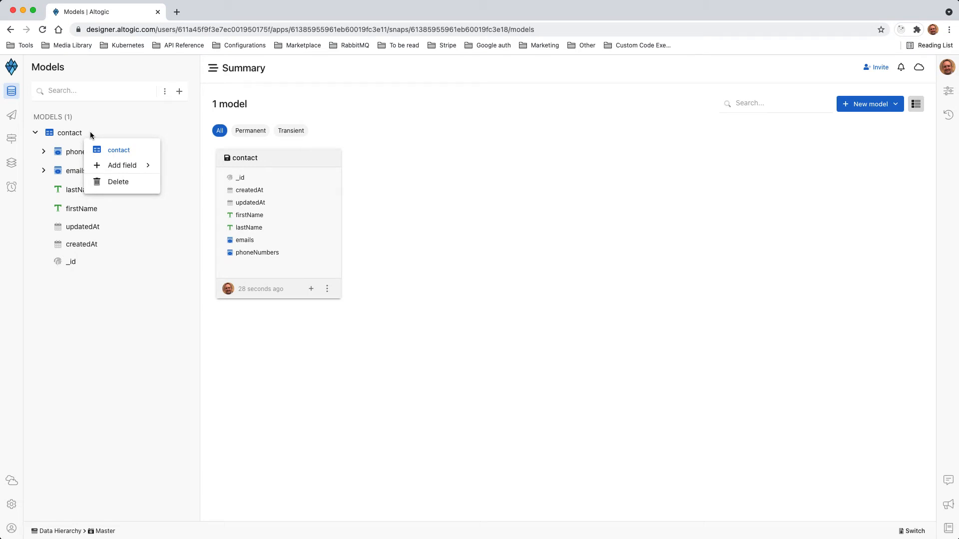
pyautogui.moveTo(125, 167)
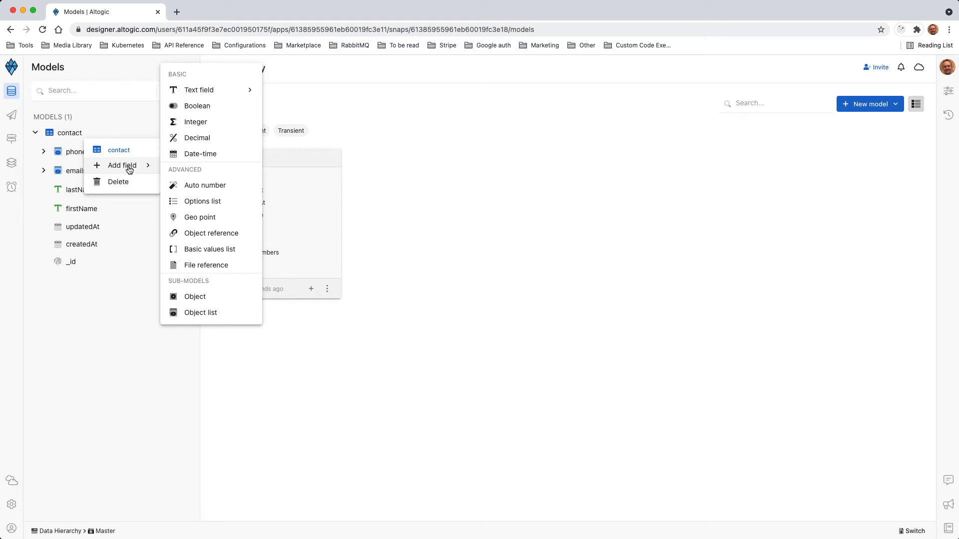
pyautogui.click(199, 299)
pyautogui.write('d')
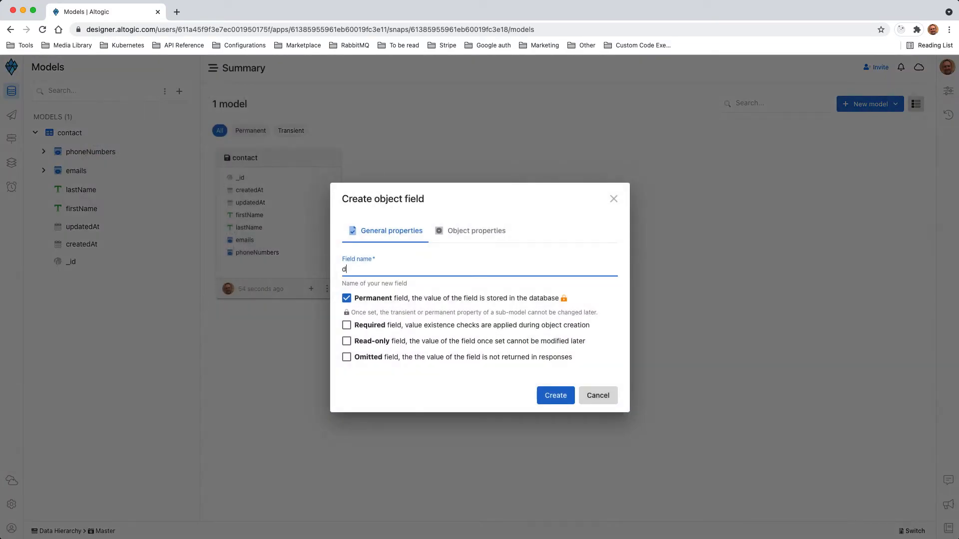
pyautogui.write('emographic')
pyautogui.click(553, 396)
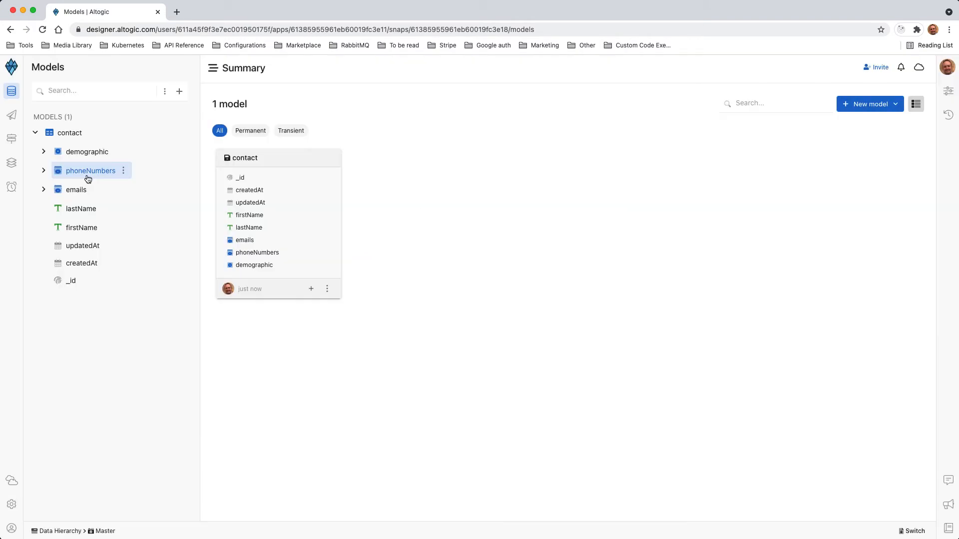
# Add a permanent date-time field named birthDate to the demographic object
pyautogui.click(44, 151)
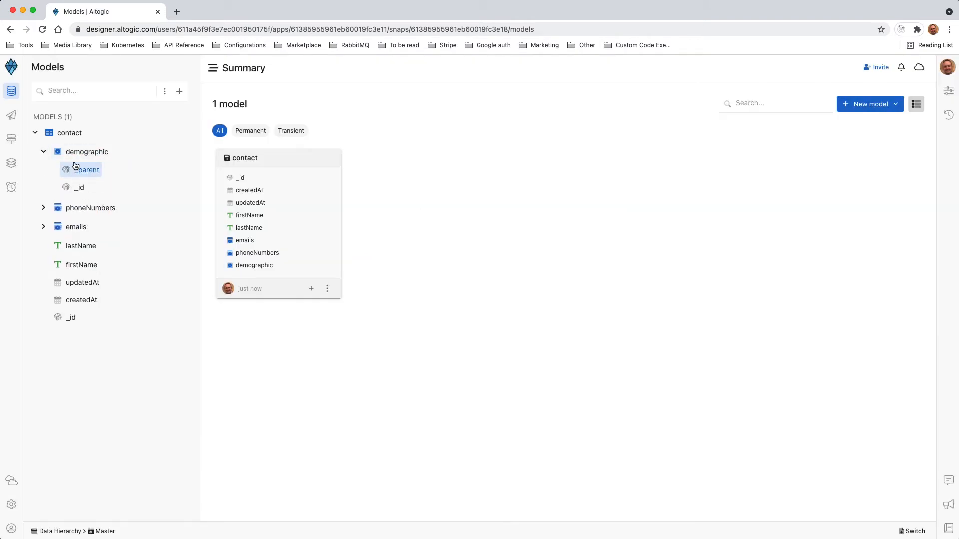
pyautogui.moveTo(82, 155)
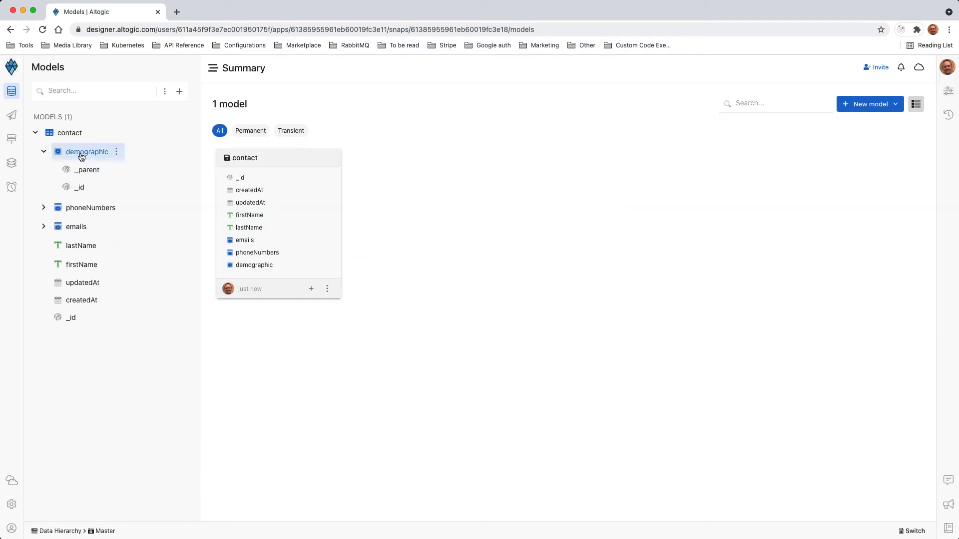
pyautogui.click(118, 153)
pyautogui.moveTo(160, 184)
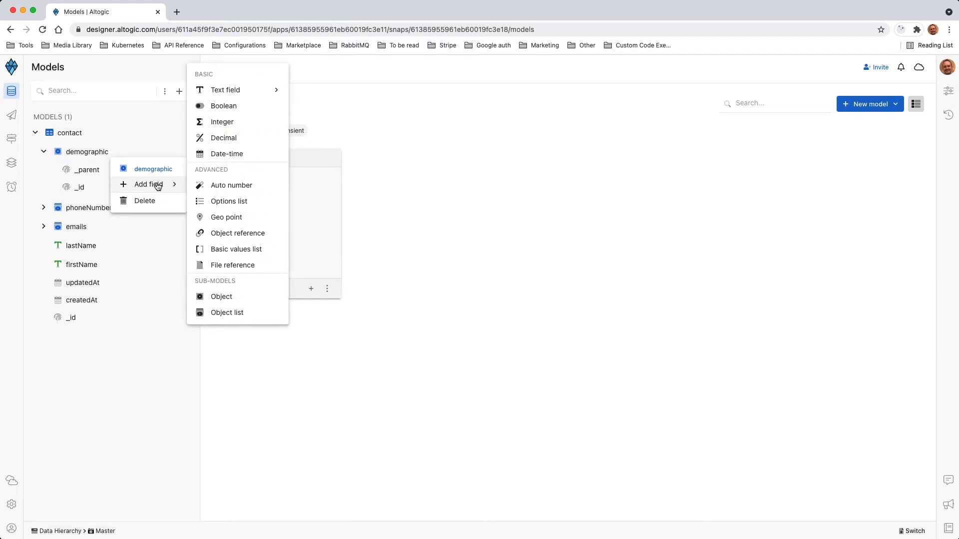
pyautogui.moveTo(229, 94)
pyautogui.click(227, 154)
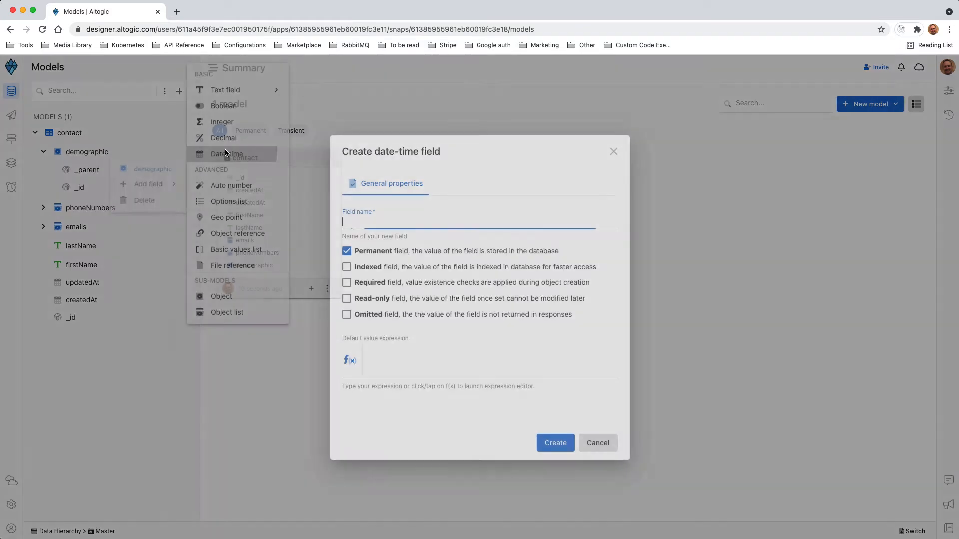
pyautogui.write('bi')
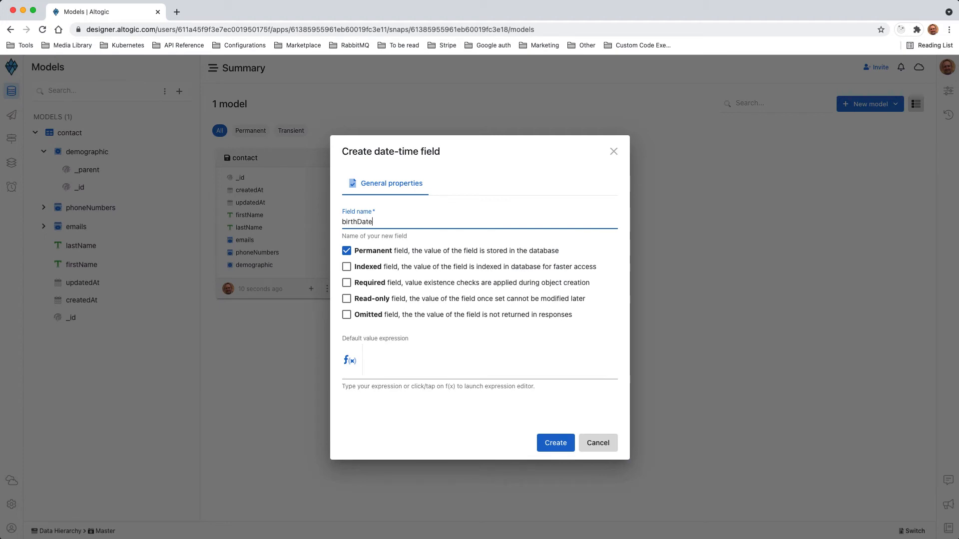
pyautogui.write('rthDate')
pyautogui.click(546, 440)
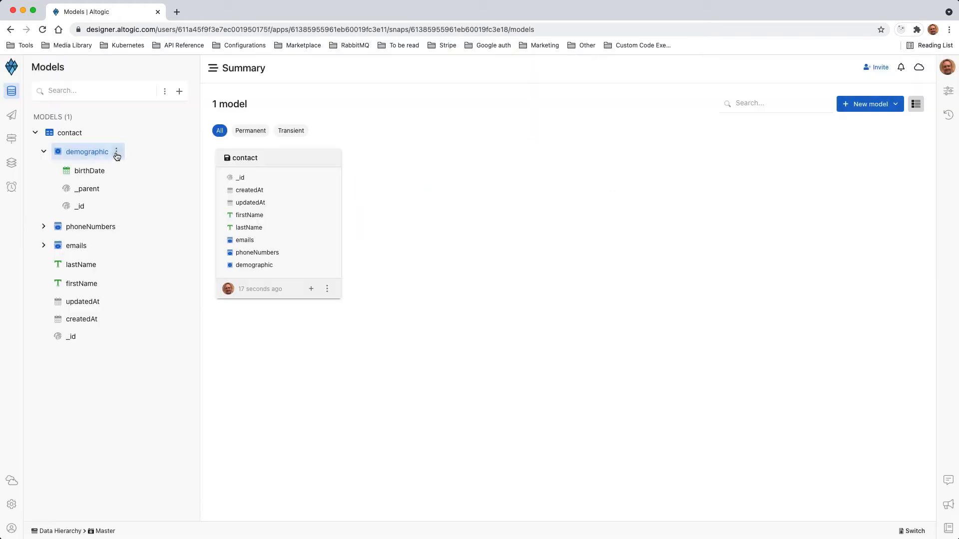
# Add a permanent options list field named gender to the demographic object, with the options Male and Female
pyautogui.click(116, 152)
pyautogui.moveTo(148, 186)
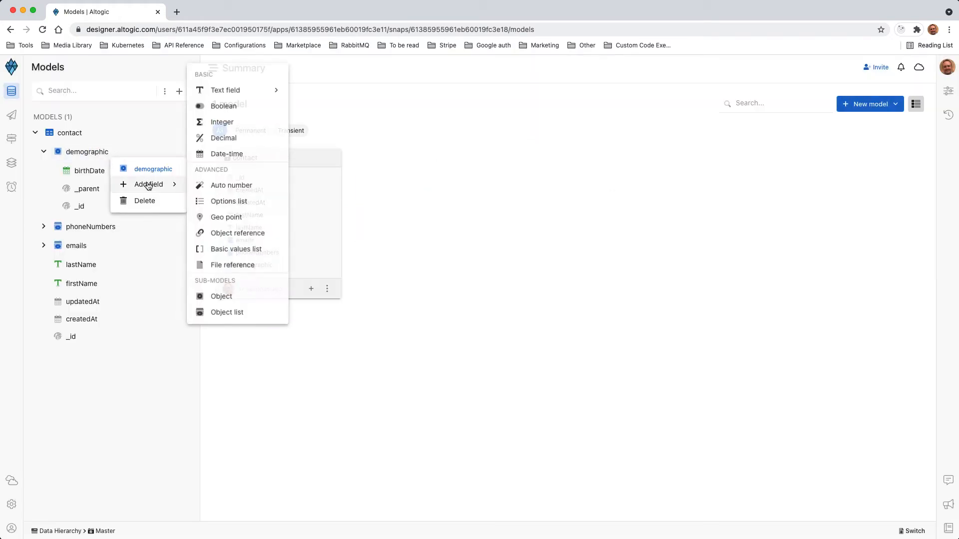
pyautogui.click(226, 203)
pyautogui.write('ge')
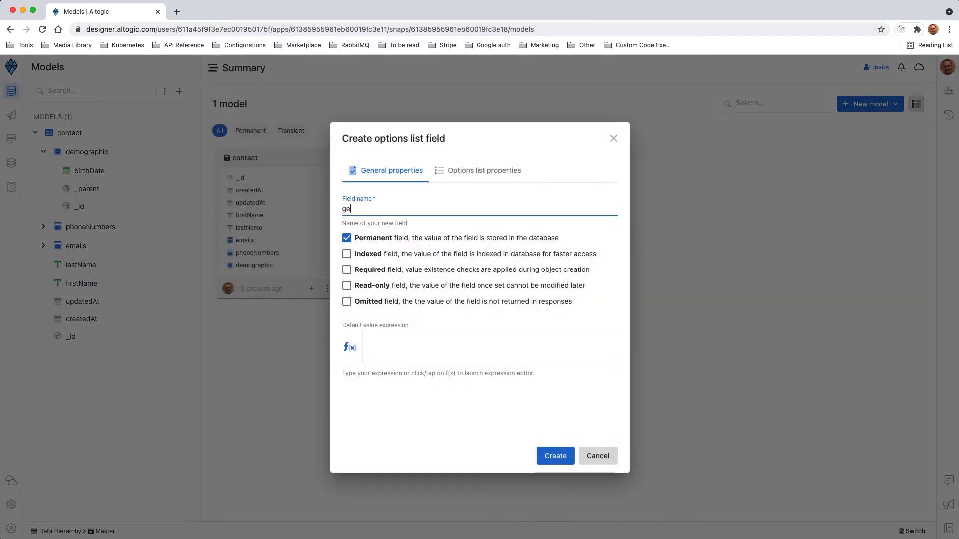
pyautogui.write('nder')
pyautogui.click(445, 170)
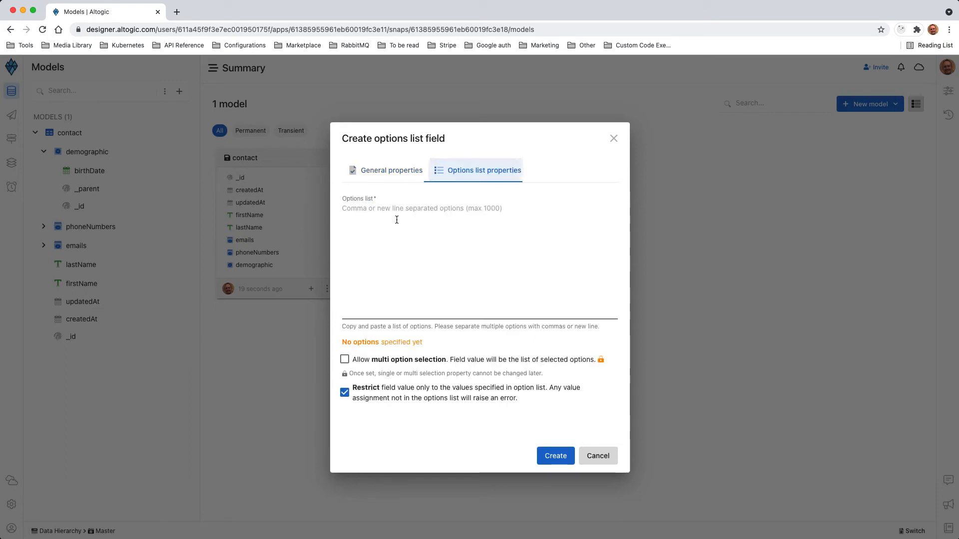
pyautogui.write('Male')
pyautogui.press('Return')
pyautogui.write('Female')
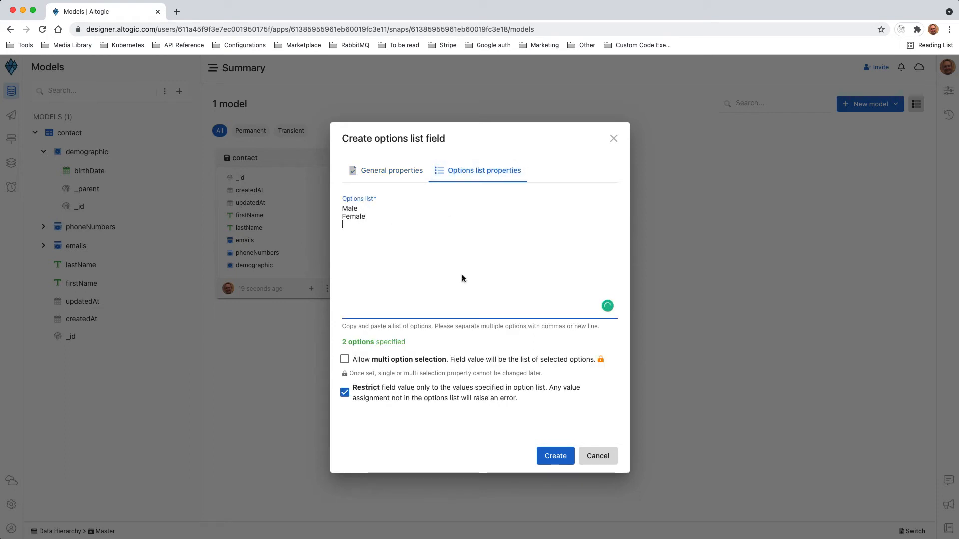
pyautogui.click(555, 456)
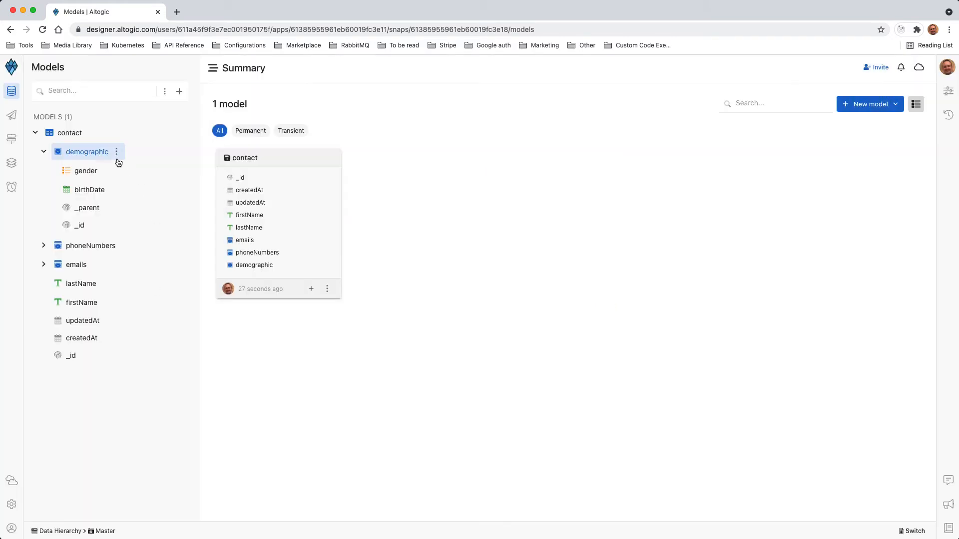
# Add a permanent text field named employment to the demographic object
pyautogui.click(116, 153)
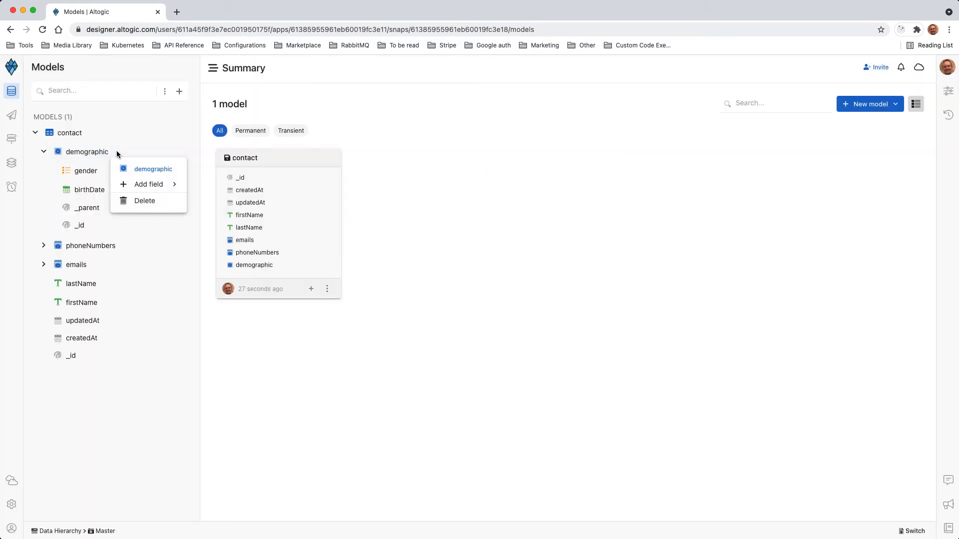
pyautogui.moveTo(150, 184)
pyautogui.moveTo(238, 90)
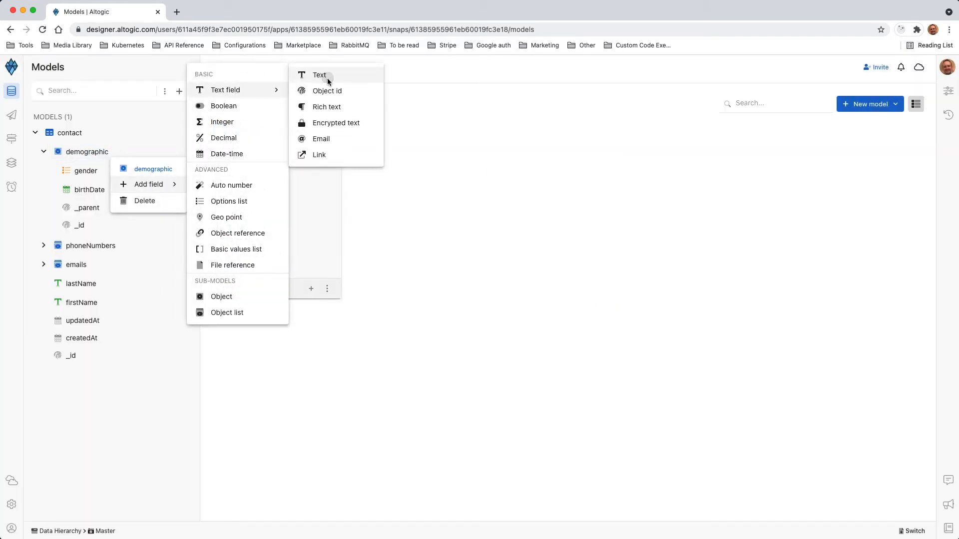
pyautogui.click(328, 78)
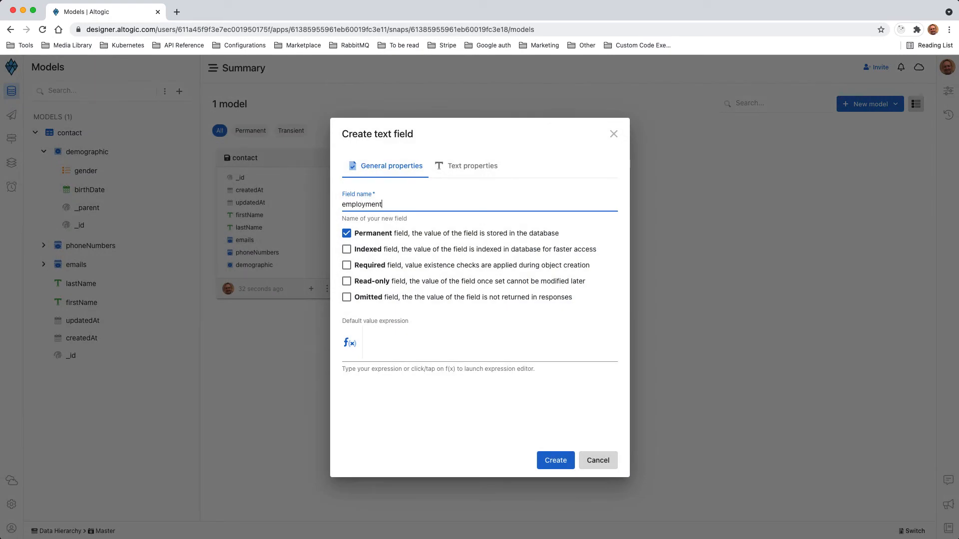
pyautogui.click(556, 460)
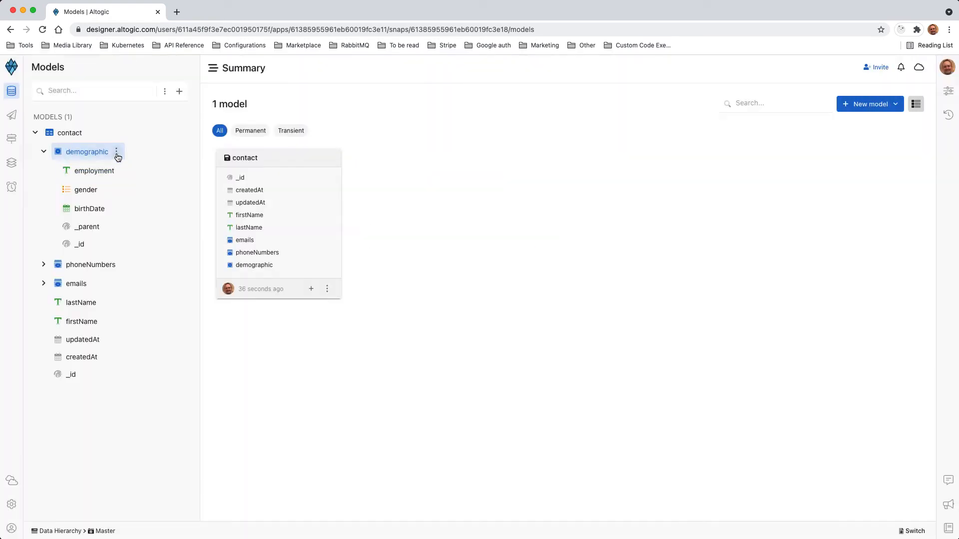
# Add a permanent text field named education to the demographic object
pyautogui.click(116, 153)
pyautogui.moveTo(150, 185)
pyautogui.moveTo(233, 90)
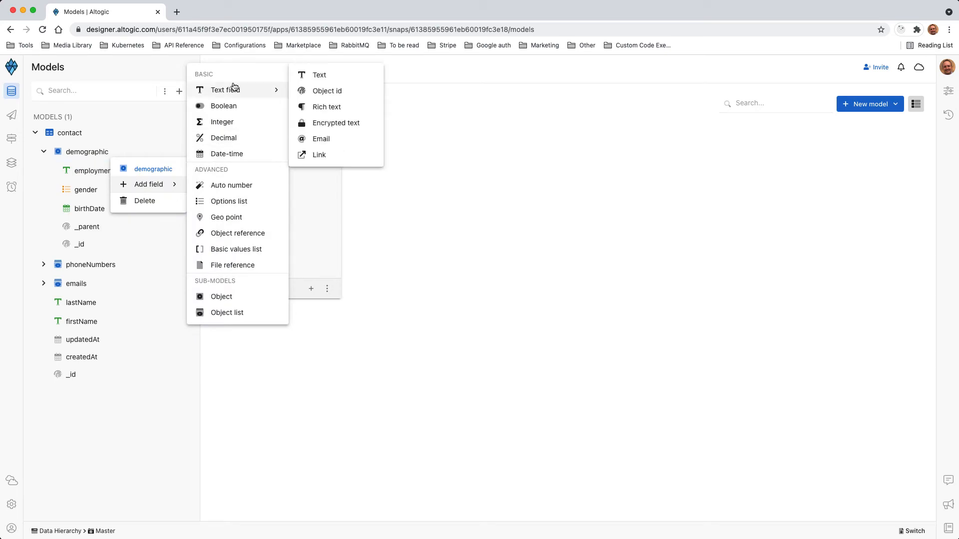
pyautogui.click(313, 76)
pyautogui.write('education')
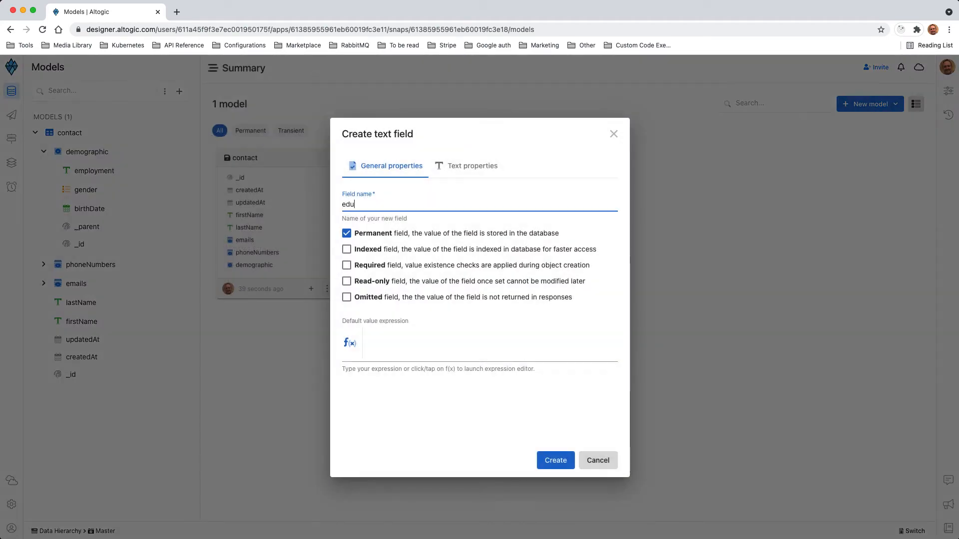
pyautogui.click(555, 460)
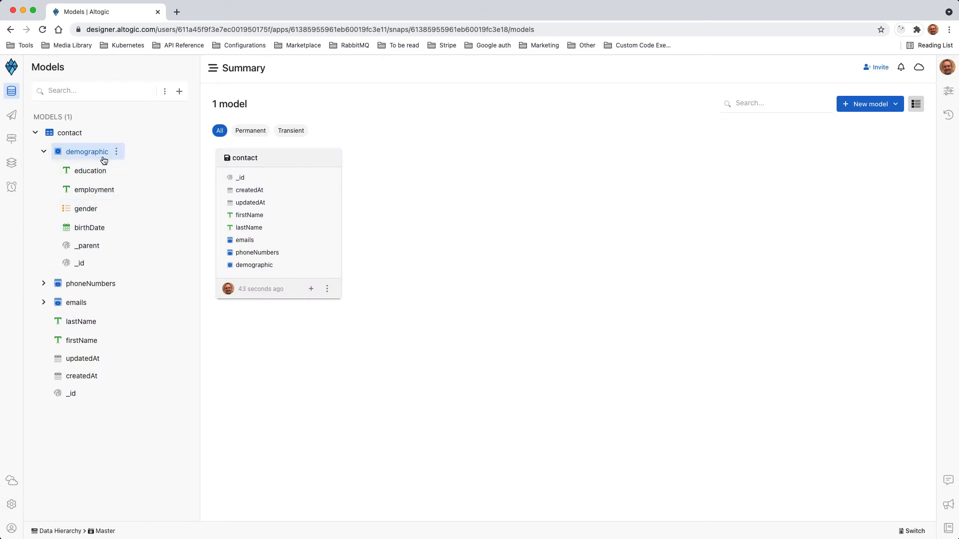
# Review the contact model's field list and the properties of its firstName and lastName fields and demographic's education and employment fields
pyautogui.click(46, 153)
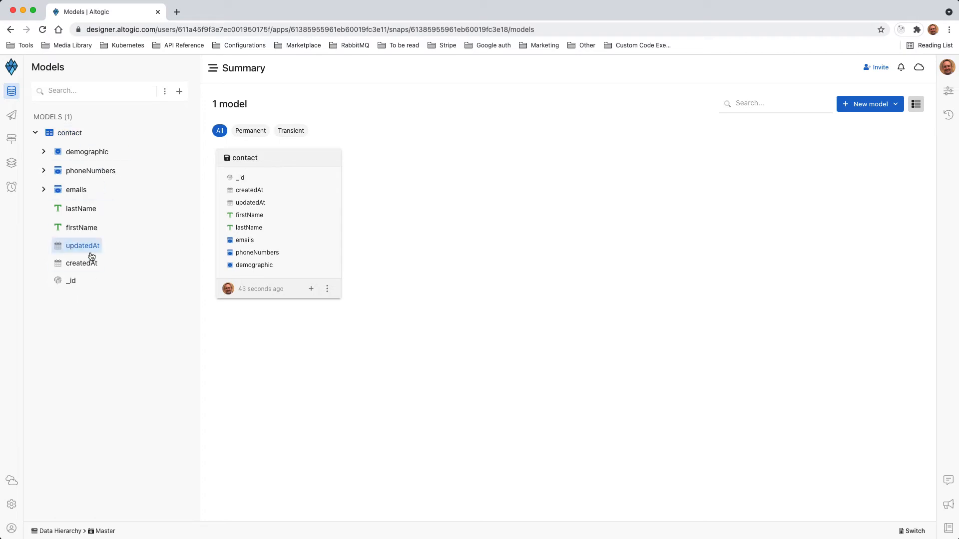
pyautogui.click(61, 134)
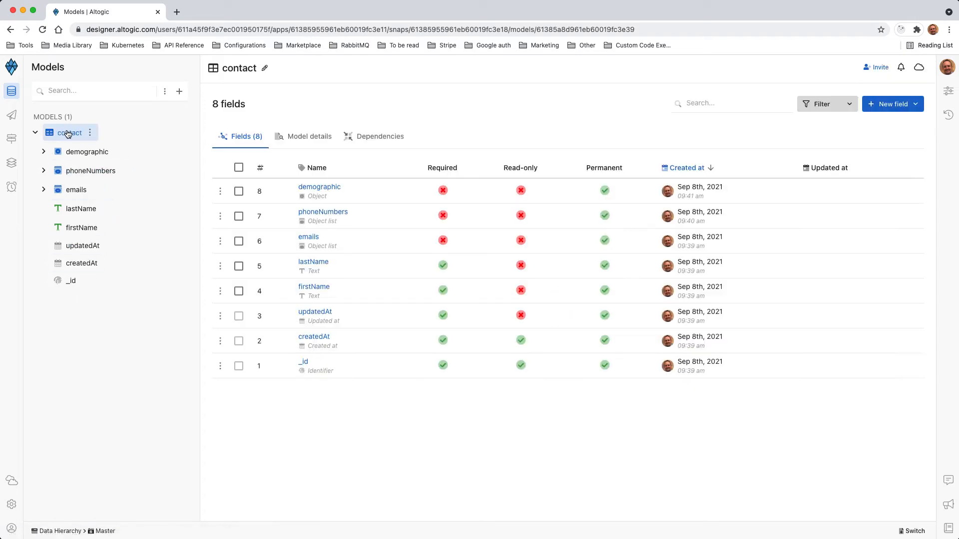
pyautogui.click(82, 227)
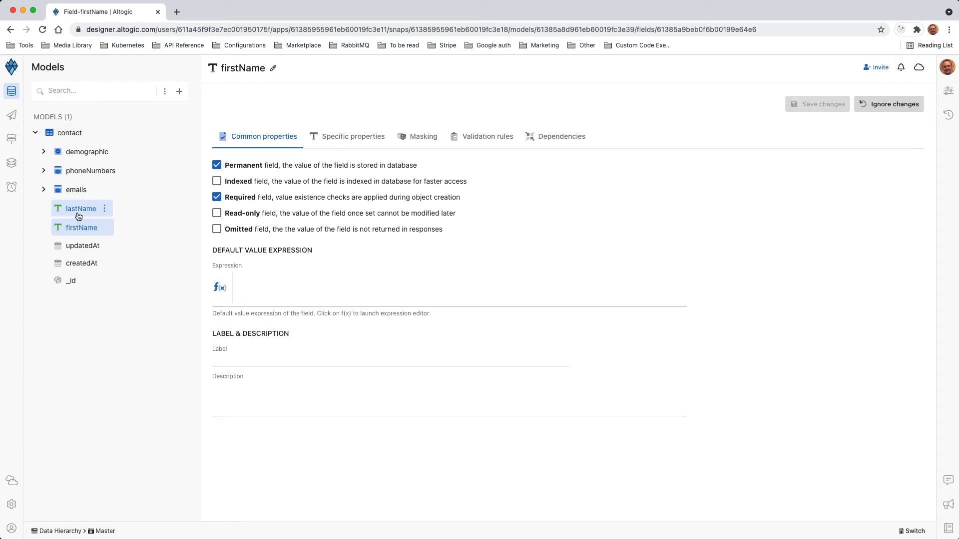
pyautogui.click(78, 215)
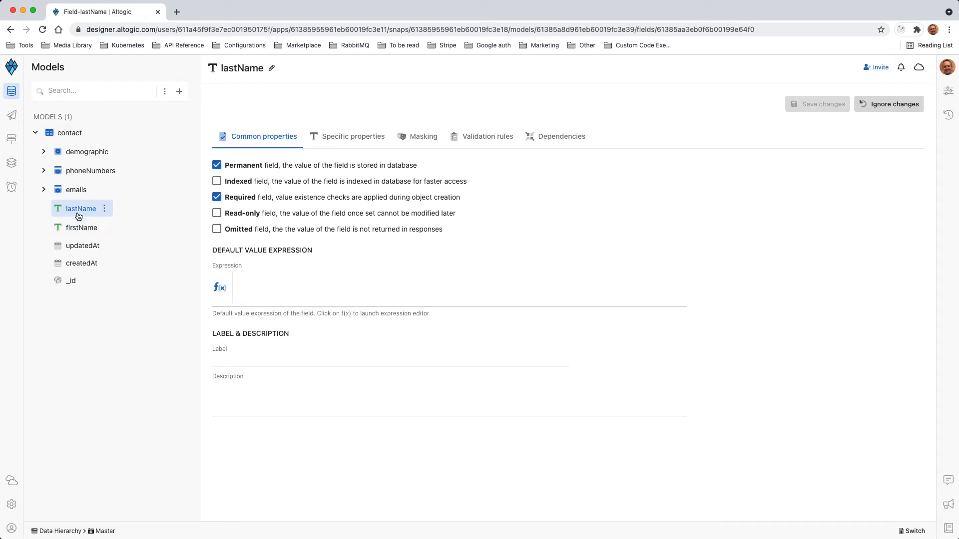
pyautogui.click(44, 151)
pyautogui.click(86, 172)
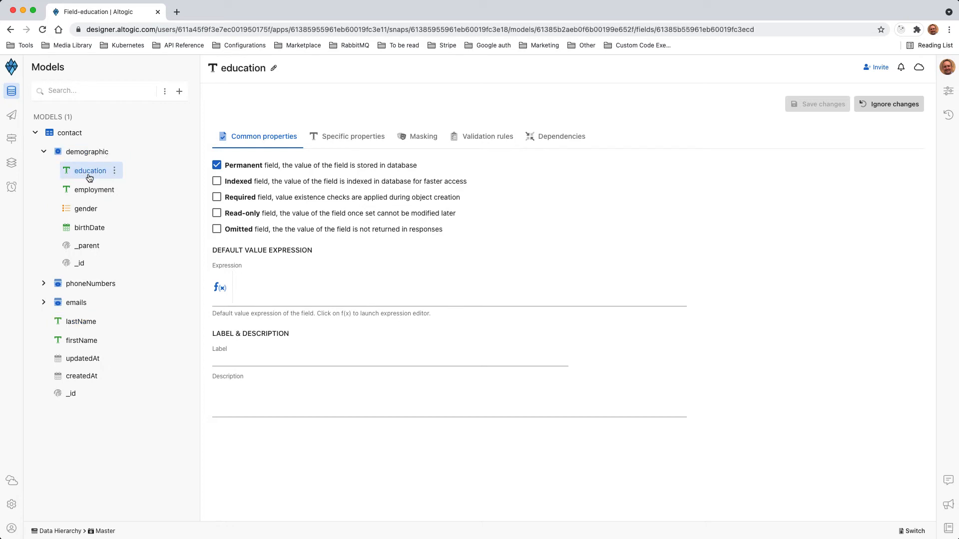
pyautogui.click(88, 194)
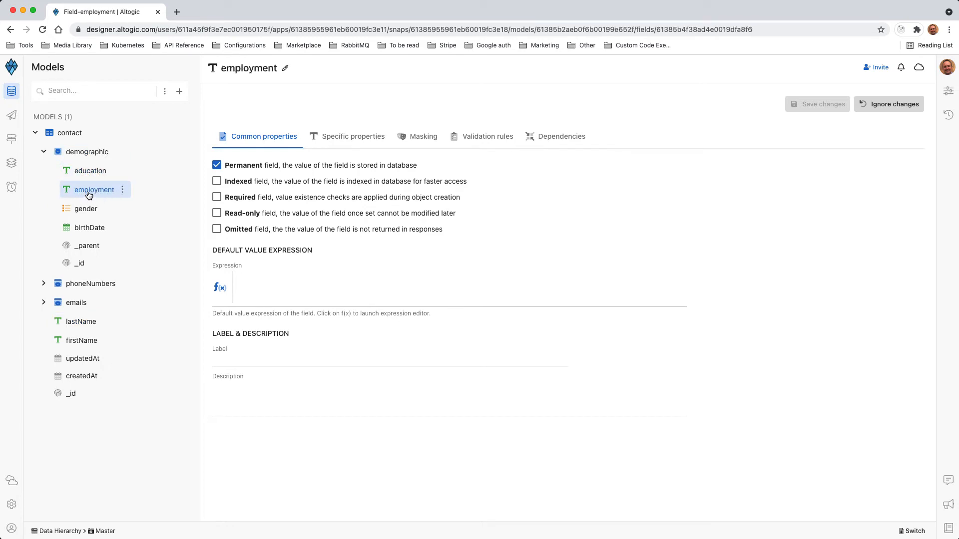
# Review the number field of phoneNumbers, the email field of emails and the demographic object's field list, leaving both object lists expanded
pyautogui.click(43, 284)
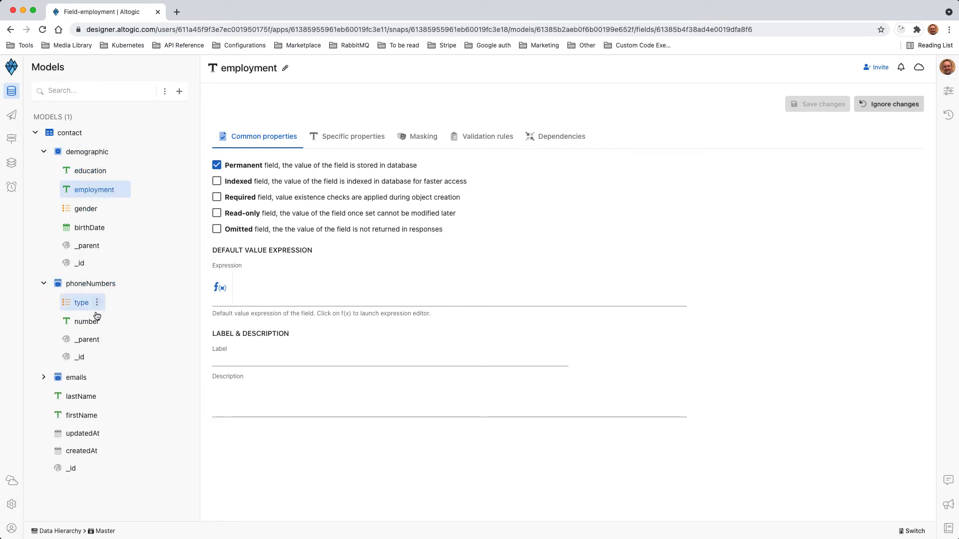
pyautogui.click(92, 321)
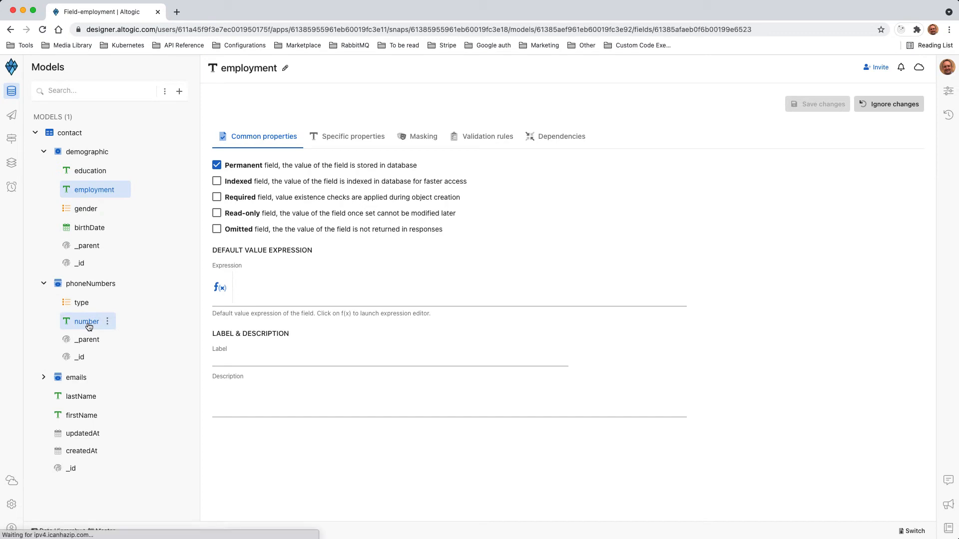
pyautogui.click(43, 377)
pyautogui.scroll(-1, 74, 379)
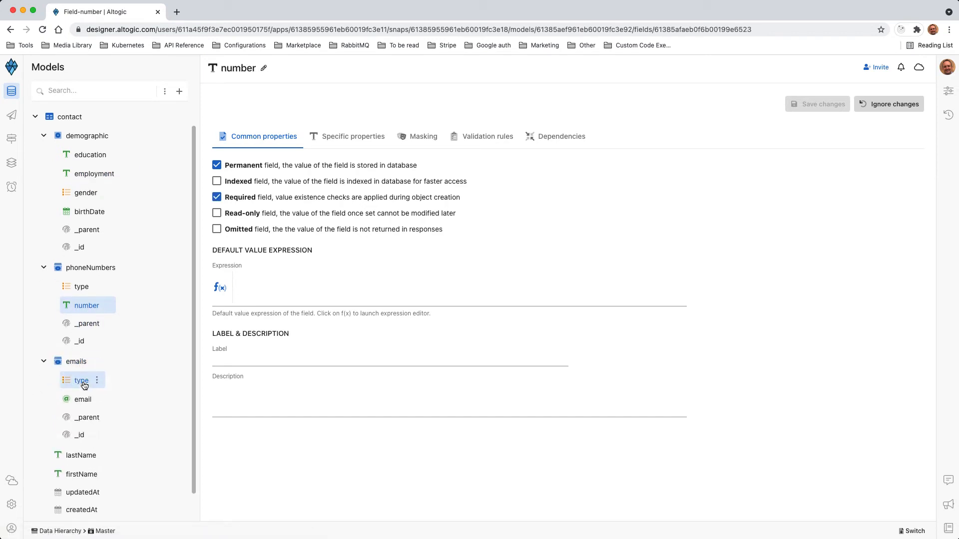
pyautogui.click(80, 379)
pyautogui.scroll(1, 75, 299)
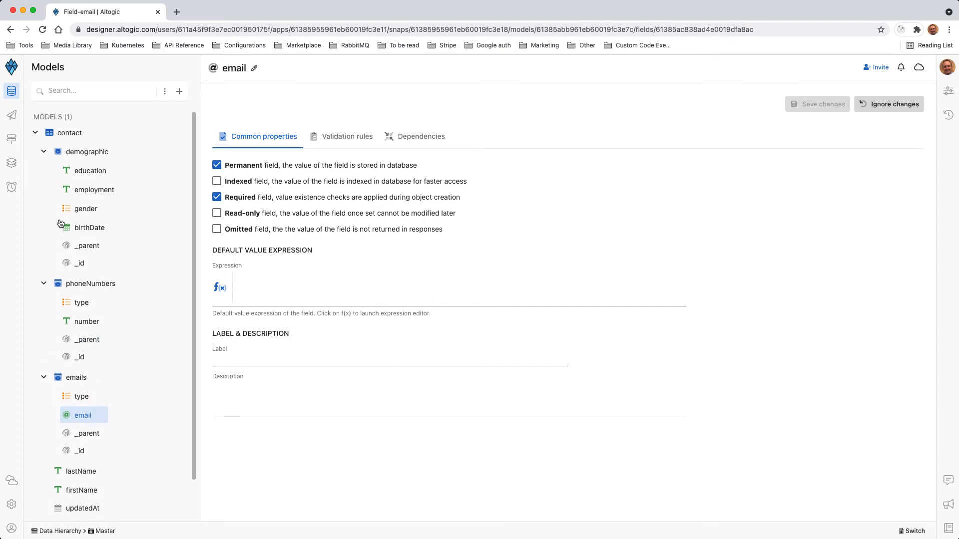
pyautogui.click(88, 159)
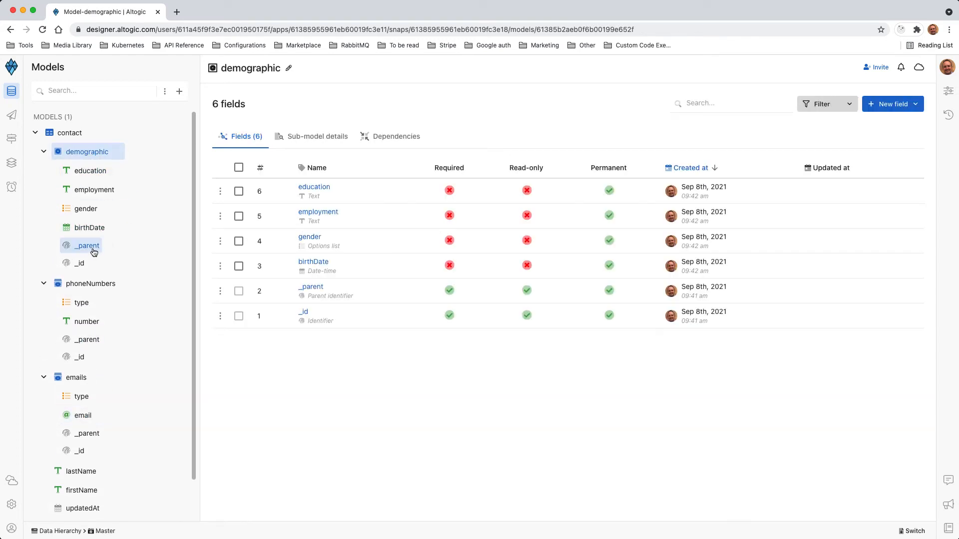
# Add a permanent object field named dummy inside the demographic object
pyautogui.click(117, 152)
pyautogui.moveTo(163, 194)
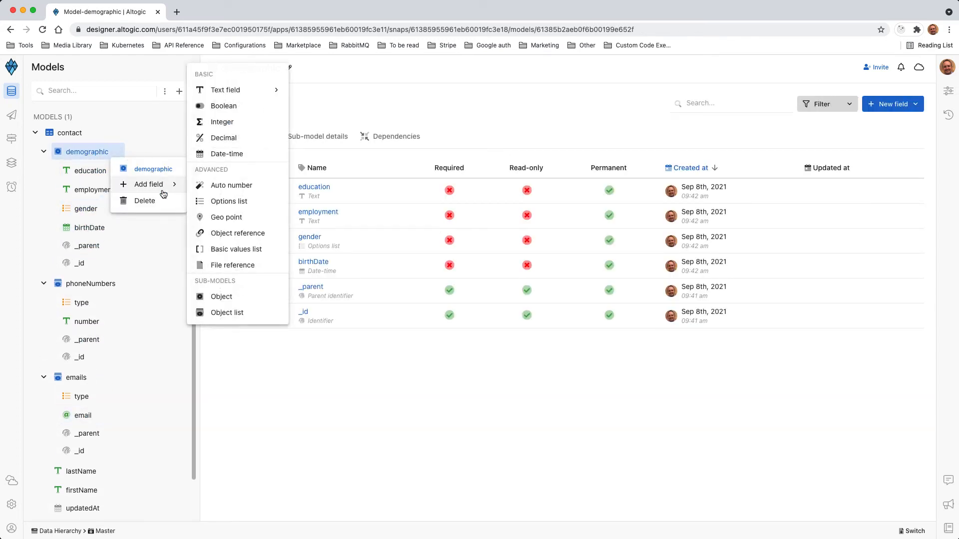
pyautogui.click(231, 296)
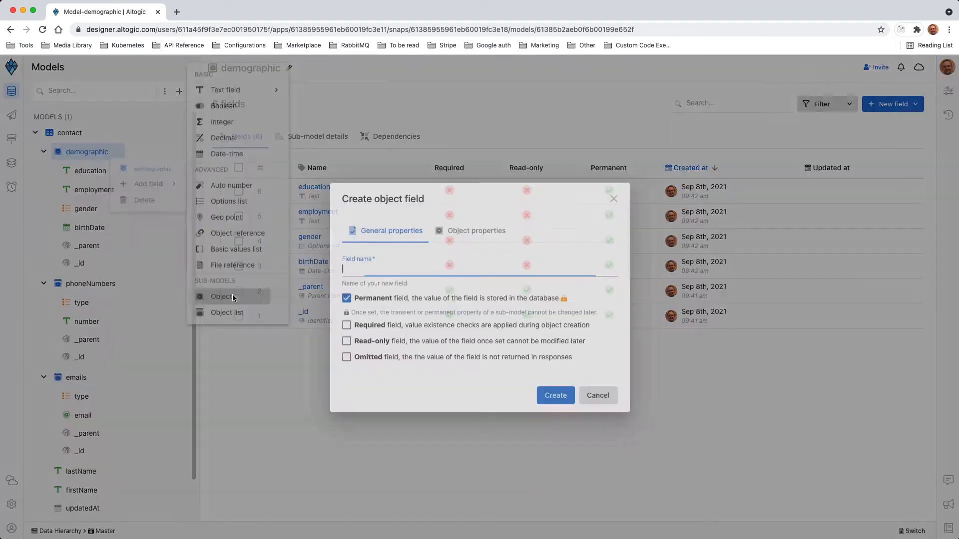
pyautogui.write('dummy')
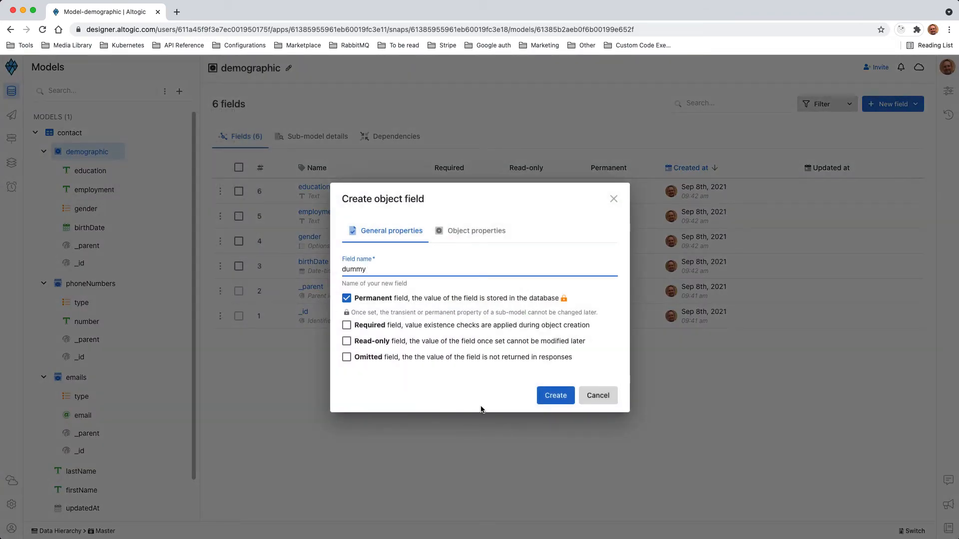
pyautogui.click(542, 400)
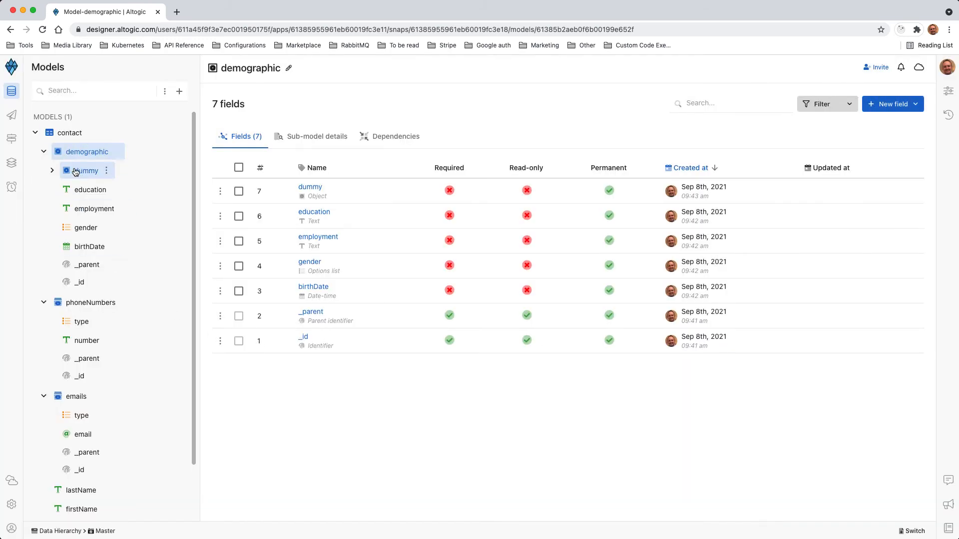
# Expand the dummy object and add a permanent text field named dummy to it
pyautogui.click(52, 172)
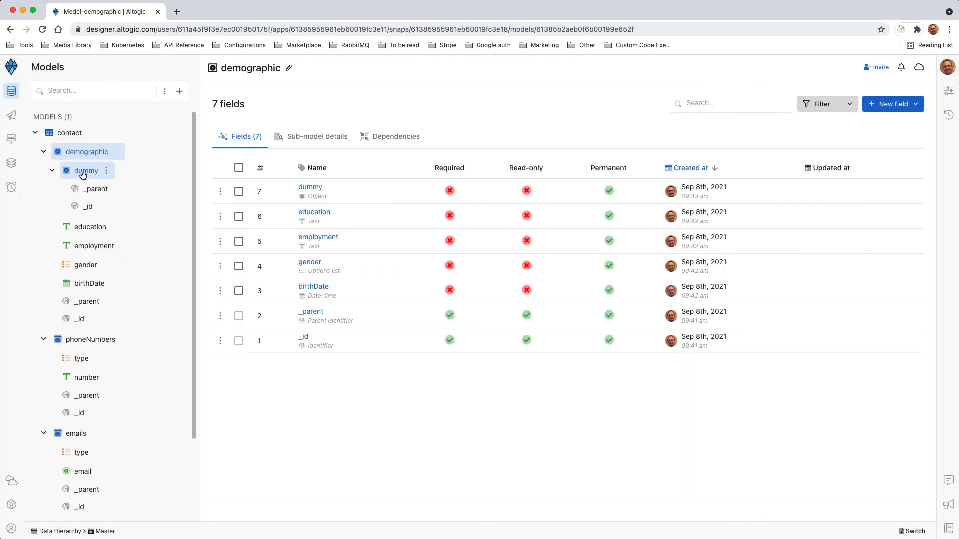
pyautogui.click(106, 171)
pyautogui.moveTo(140, 203)
pyautogui.moveTo(224, 100)
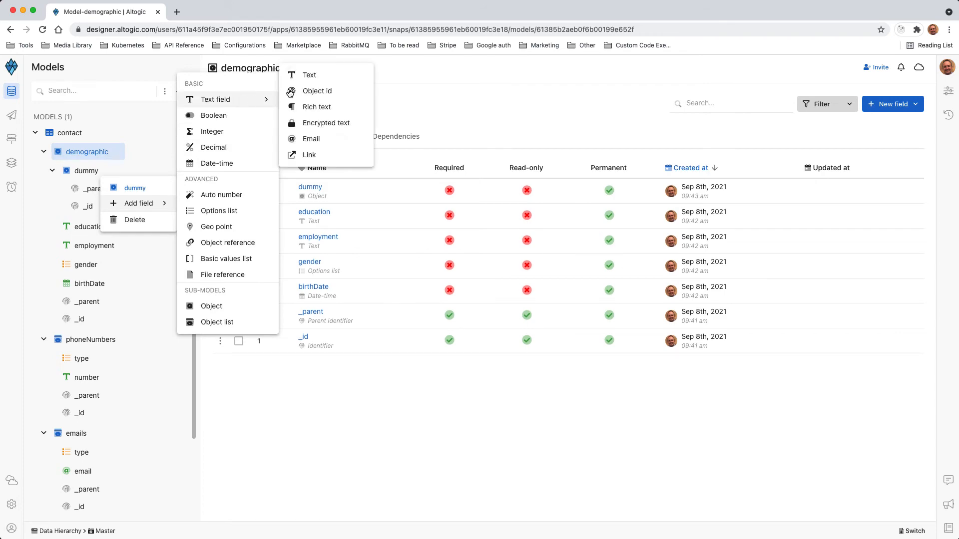
pyautogui.click(296, 75)
pyautogui.write('dummy')
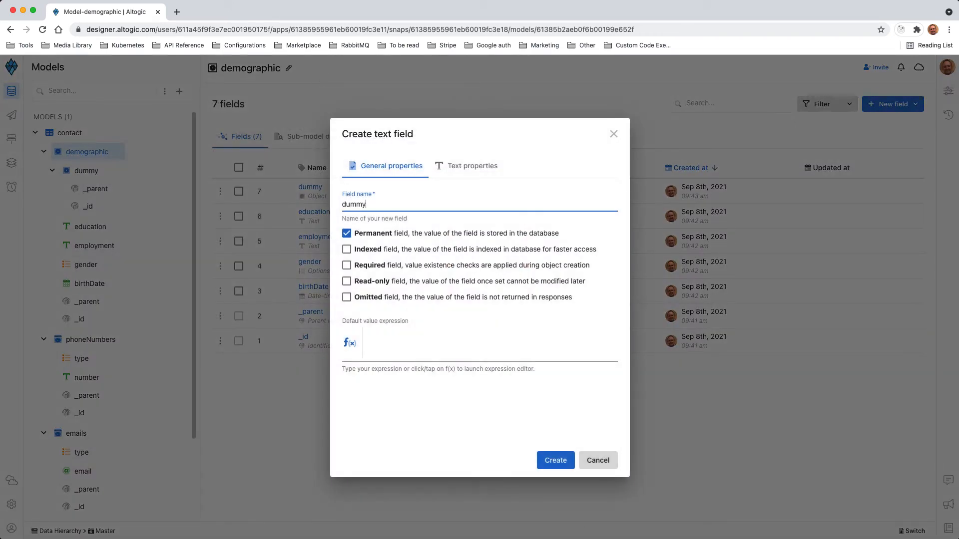
pyautogui.click(555, 460)
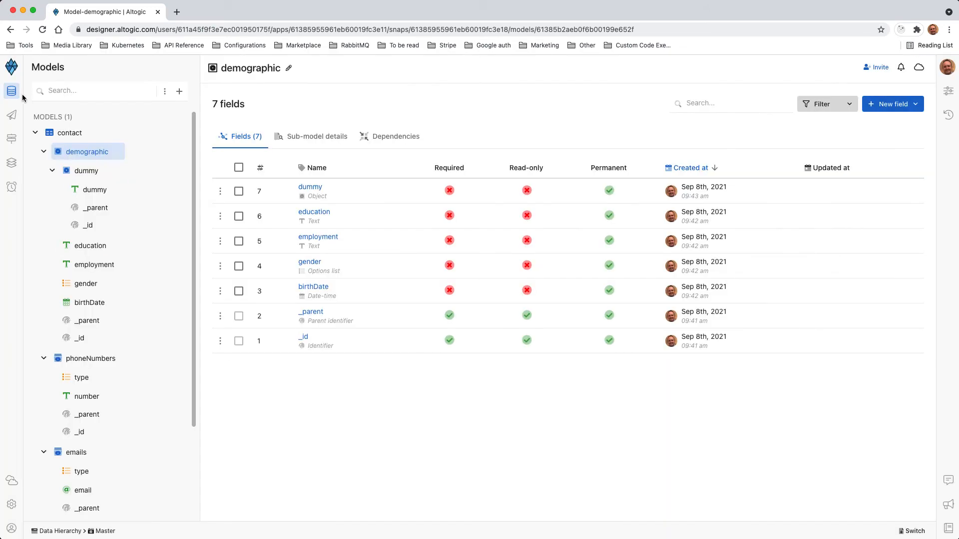
# Examine the nesting from the contact model down to the dummy text field, leaving the dummy and demographic objects collapsed
pyautogui.click(67, 133)
pyautogui.click(83, 153)
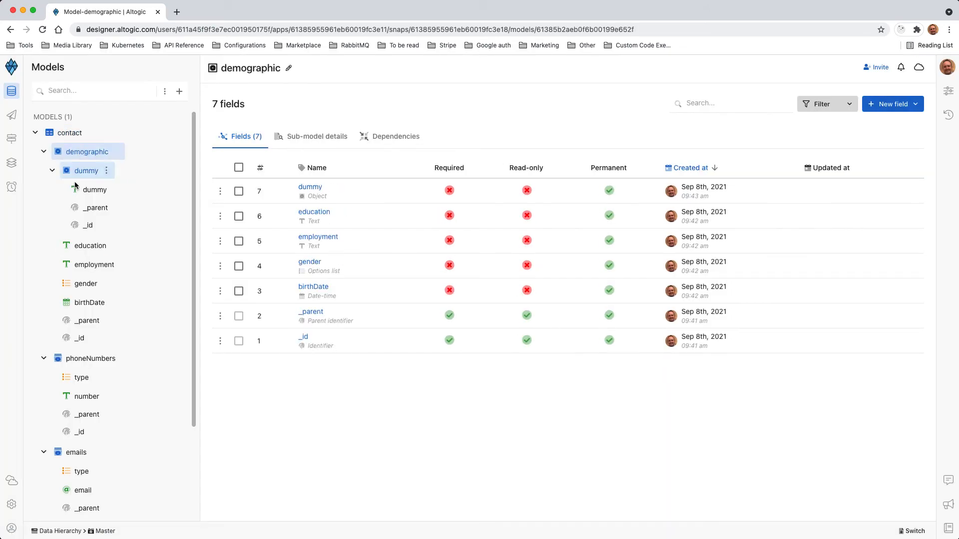
pyautogui.click(86, 171)
pyautogui.click(95, 190)
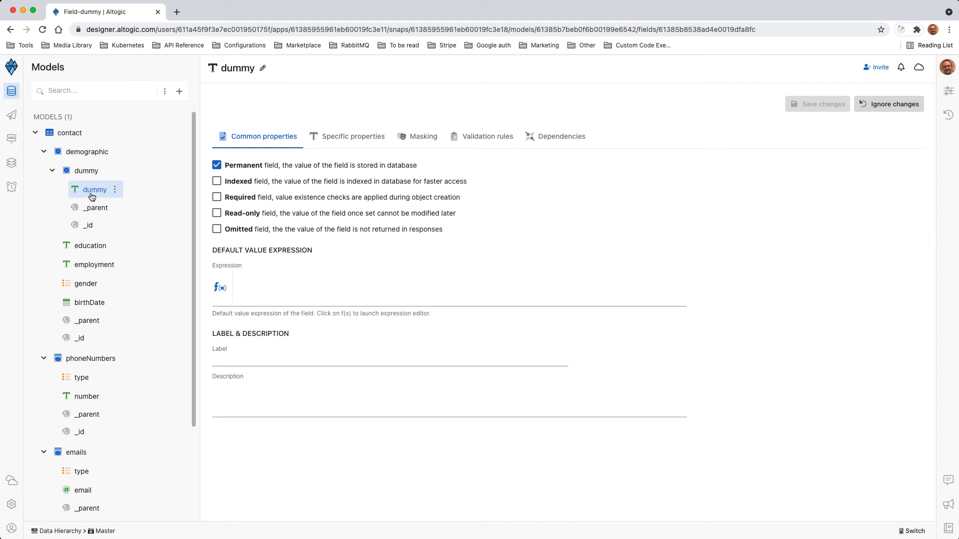
pyautogui.scroll(-5, 86, 194)
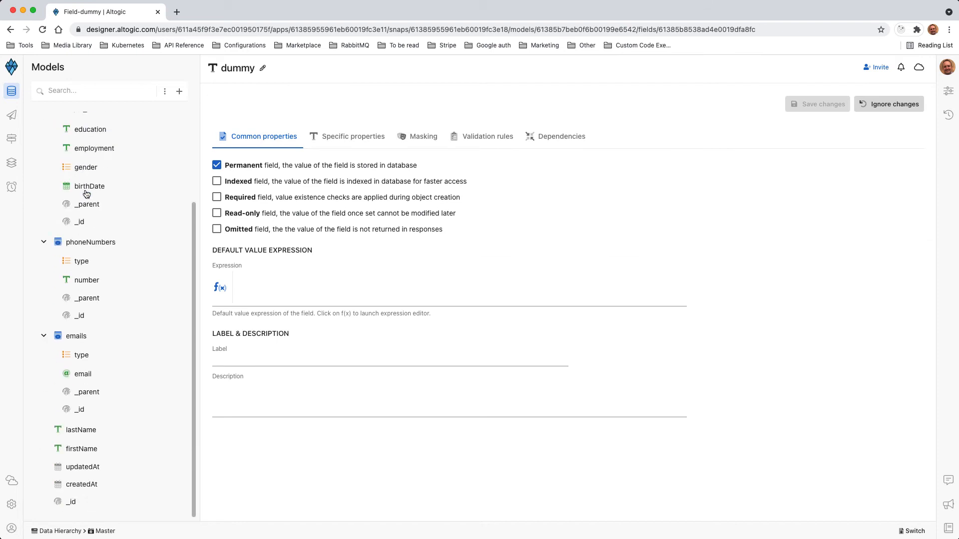
pyautogui.scroll(5, 83, 193)
pyautogui.click(51, 173)
pyautogui.click(43, 151)
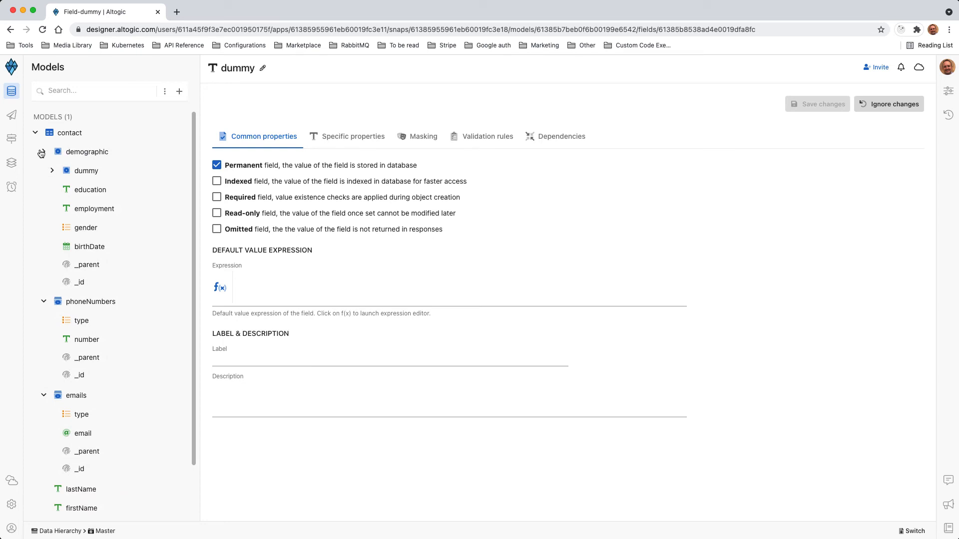
# Examine the sub-fields of the emails, phoneNumbers and demographic objects under contact, leaving all three collapsed
pyautogui.click(44, 171)
pyautogui.click(44, 193)
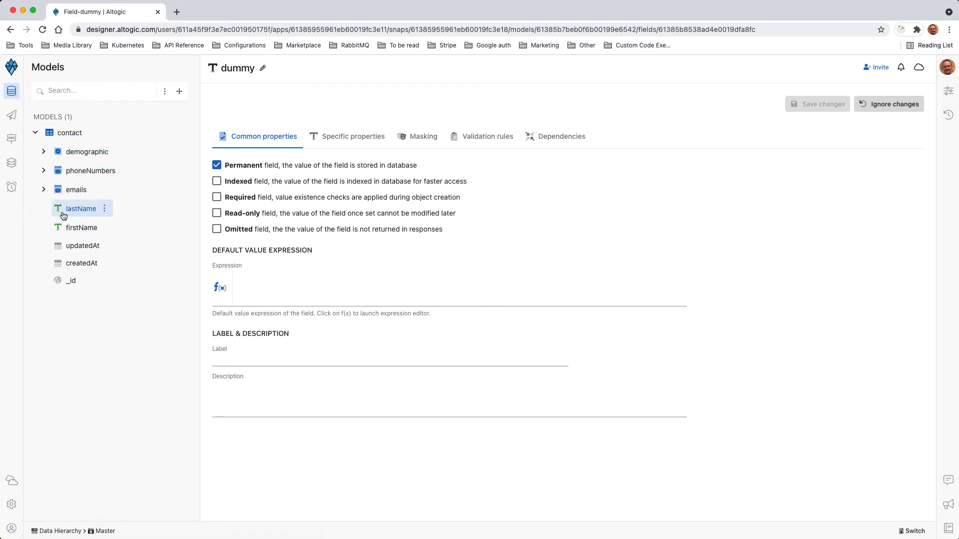
pyautogui.moveTo(199, 330); pyautogui.dragTo(190, 325)
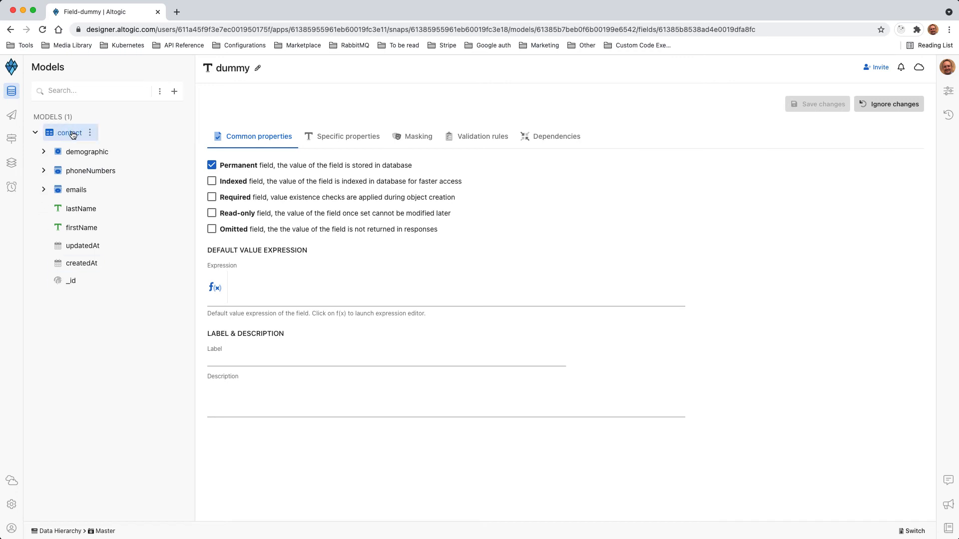
pyautogui.click(44, 190)
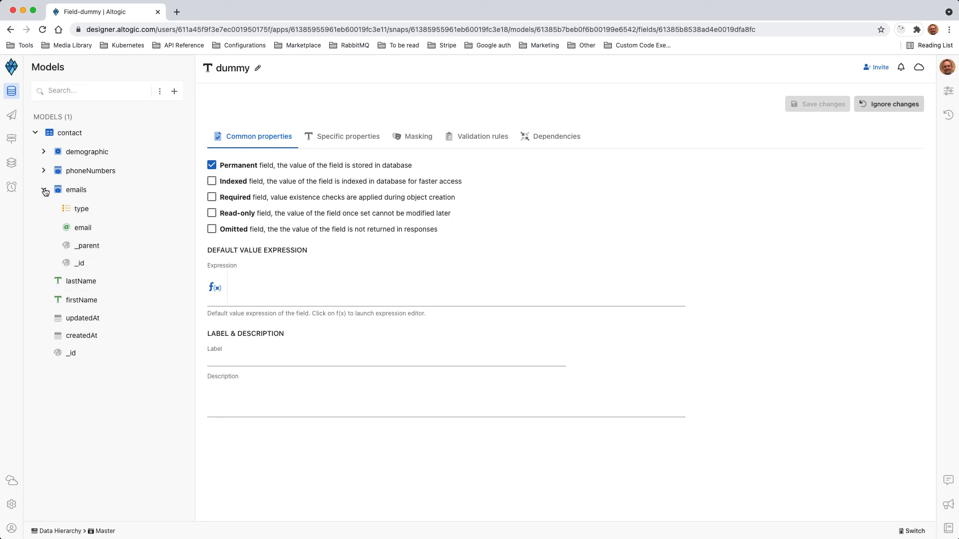
pyautogui.click(45, 173)
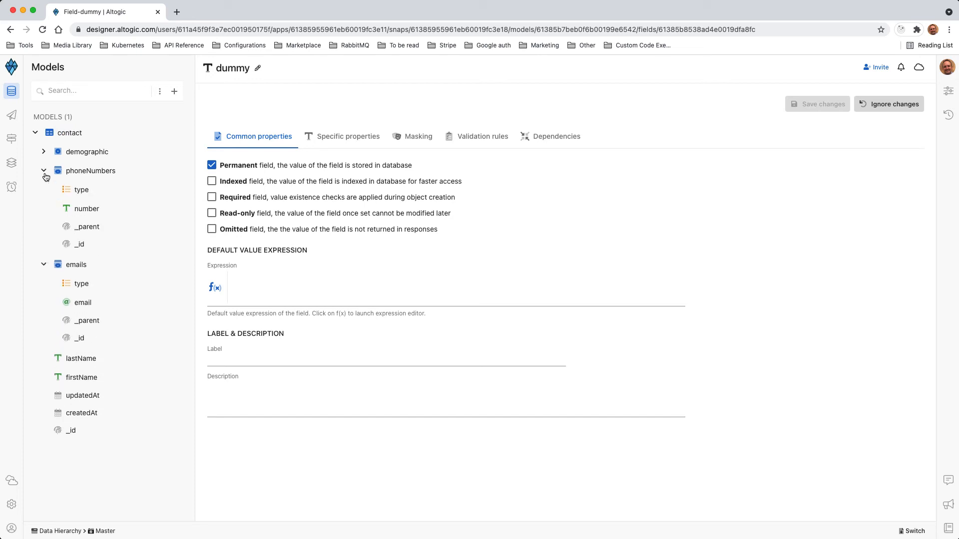
pyautogui.click(44, 154)
pyautogui.click(44, 153)
pyautogui.click(45, 171)
pyautogui.click(44, 190)
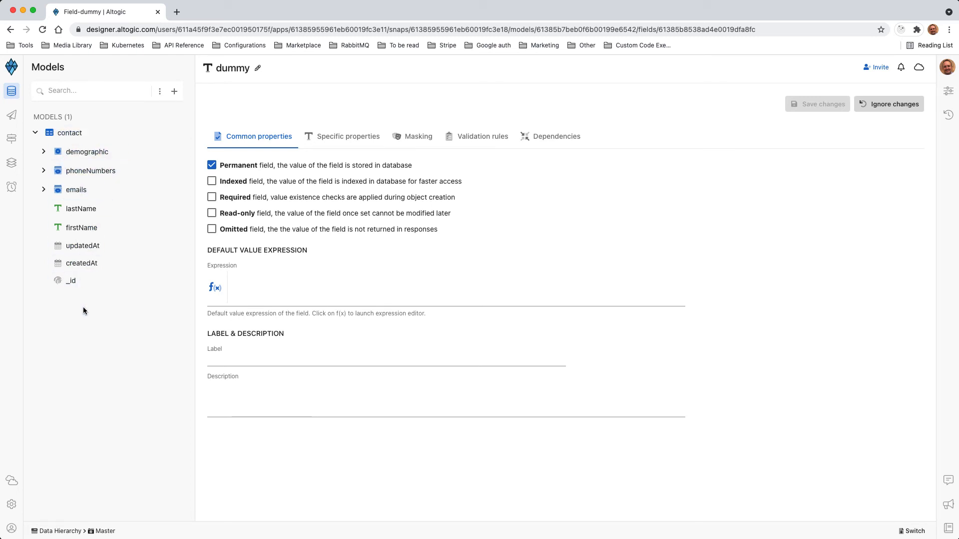
pyautogui.click(44, 170)
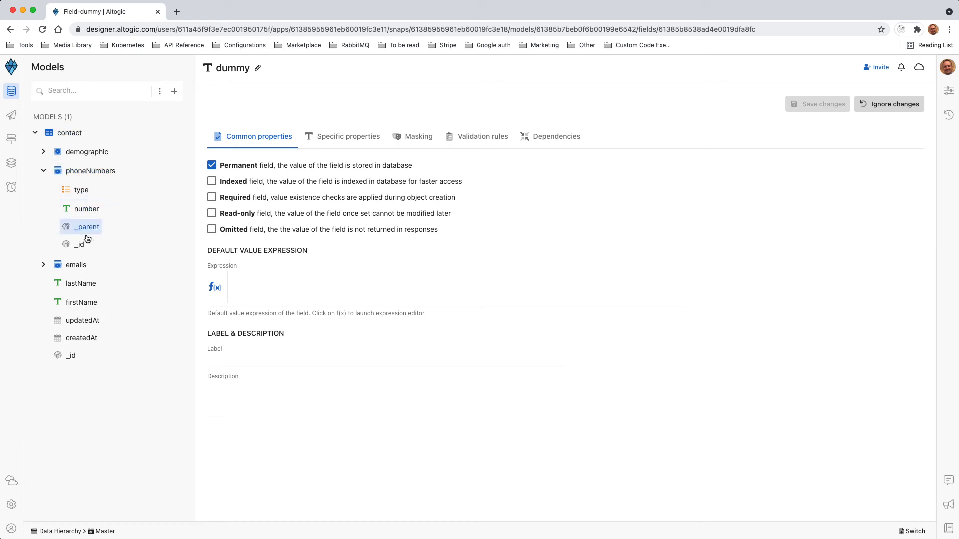
pyautogui.click(44, 171)
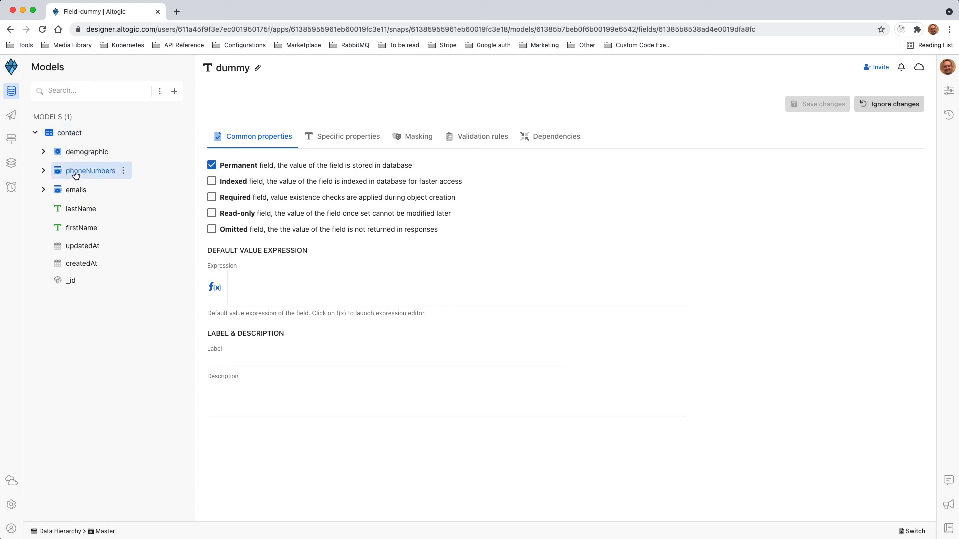
# Create a permanent top-level model named emails from scratch, with timestamps enabled and no default endpoints
pyautogui.click(174, 91)
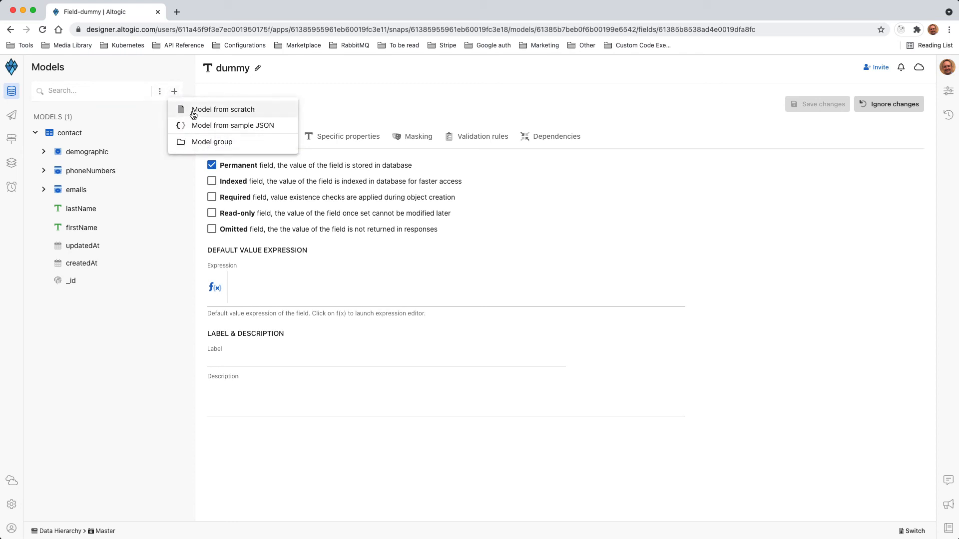
pyautogui.click(266, 430)
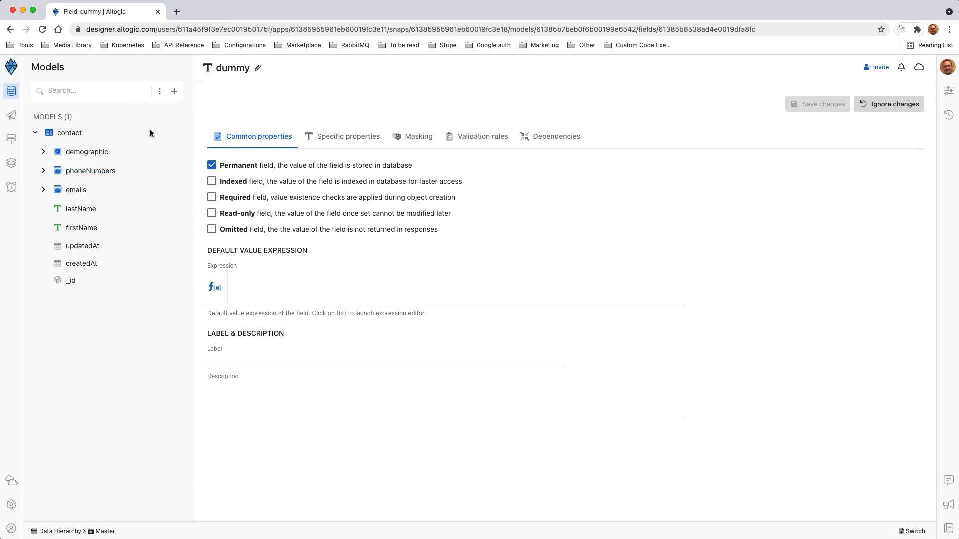
pyautogui.click(174, 92)
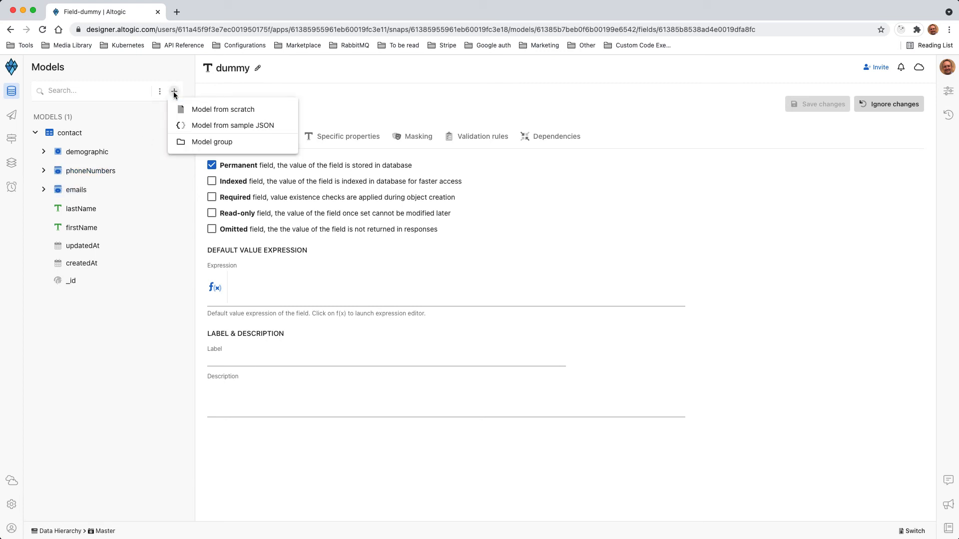
pyautogui.click(208, 107)
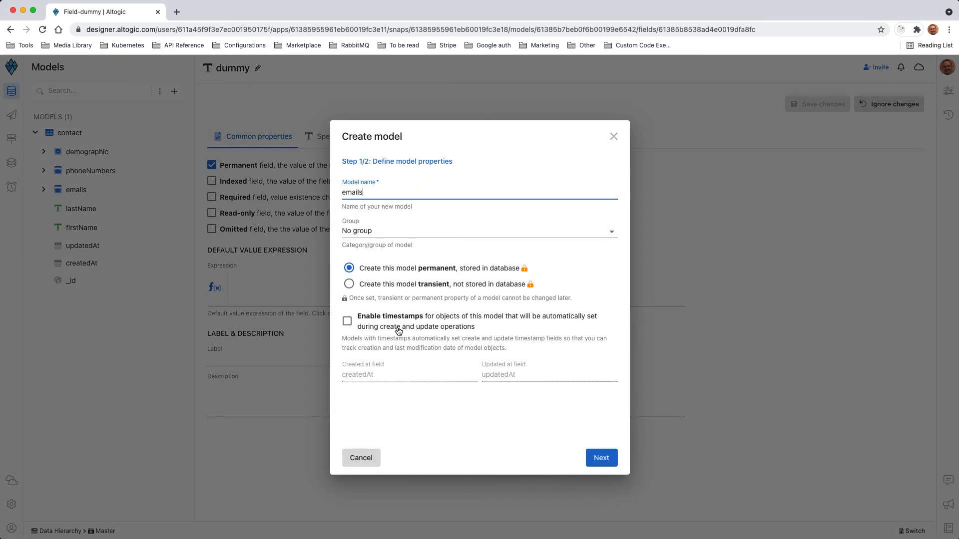
pyautogui.click(428, 326)
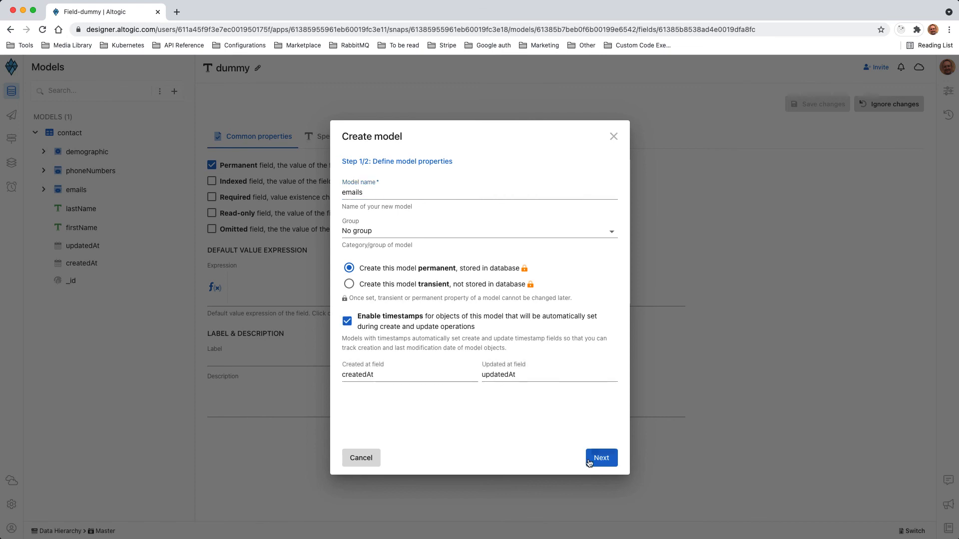
pyautogui.click(601, 458)
pyautogui.click(347, 228)
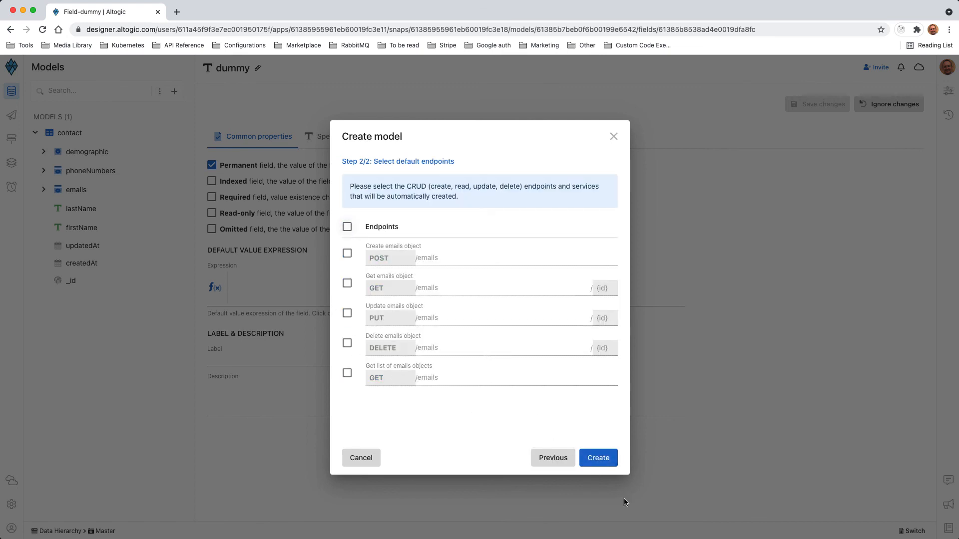
pyautogui.click(598, 458)
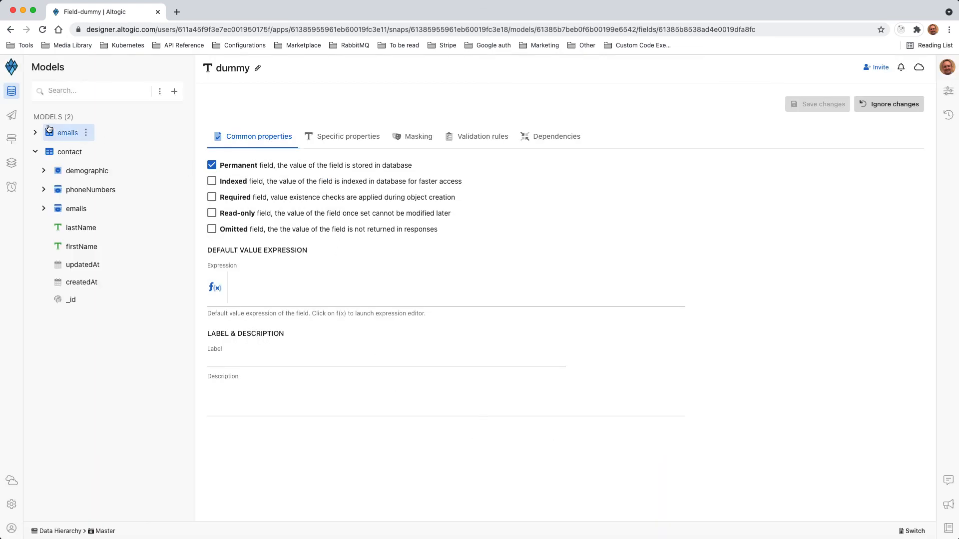
# Expand the new top-level emails model and add a permanent email-type field named email to it
pyautogui.click(35, 132)
pyautogui.click(86, 132)
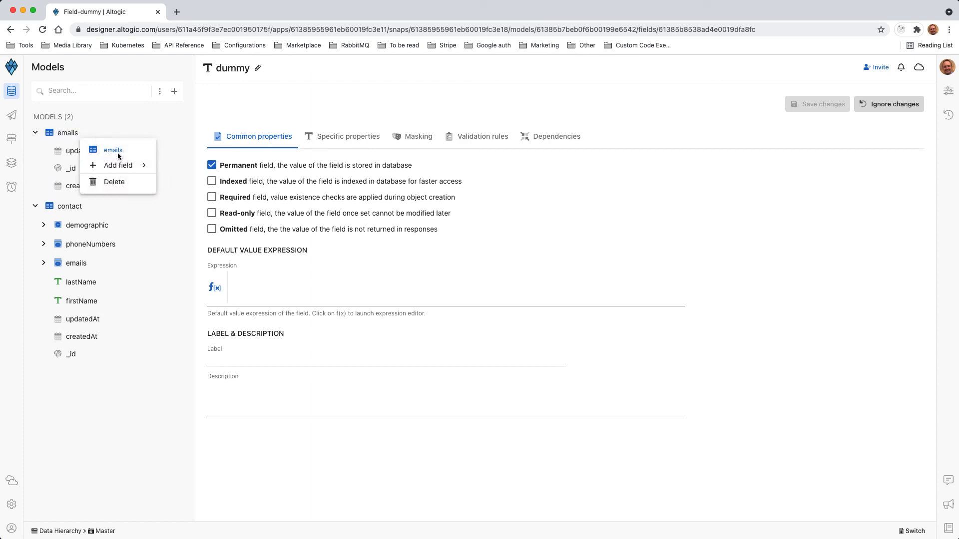
pyautogui.moveTo(118, 164)
pyautogui.moveTo(240, 90)
pyautogui.click(297, 138)
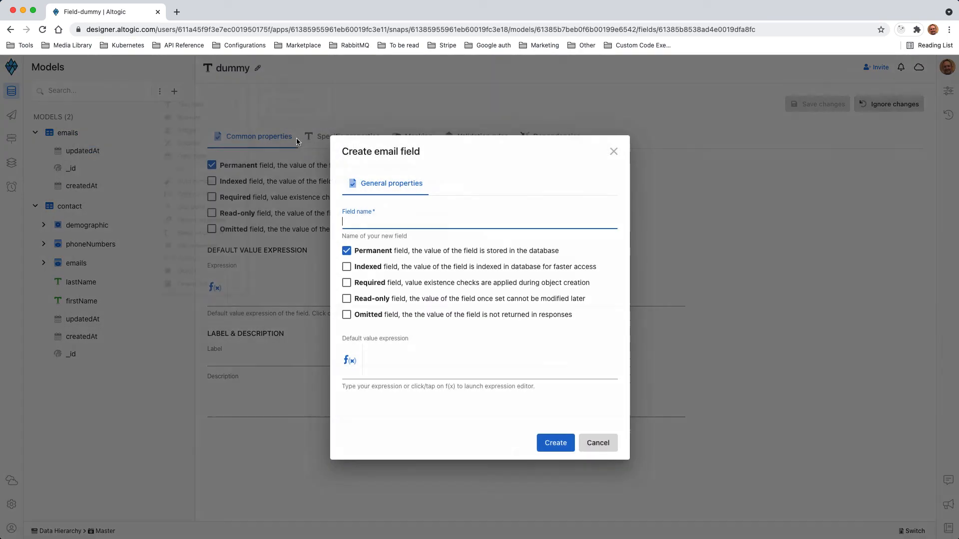
pyautogui.write('email')
pyautogui.click(552, 451)
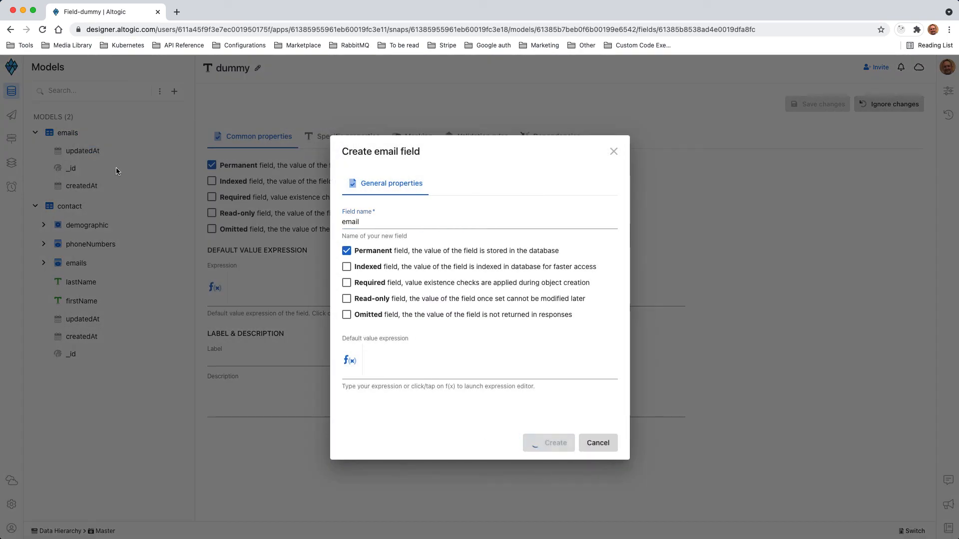
# Add a permanent options list field named type to the top-level emails model, with options Home, Personal, School and Business
pyautogui.click(87, 133)
pyautogui.moveTo(123, 171)
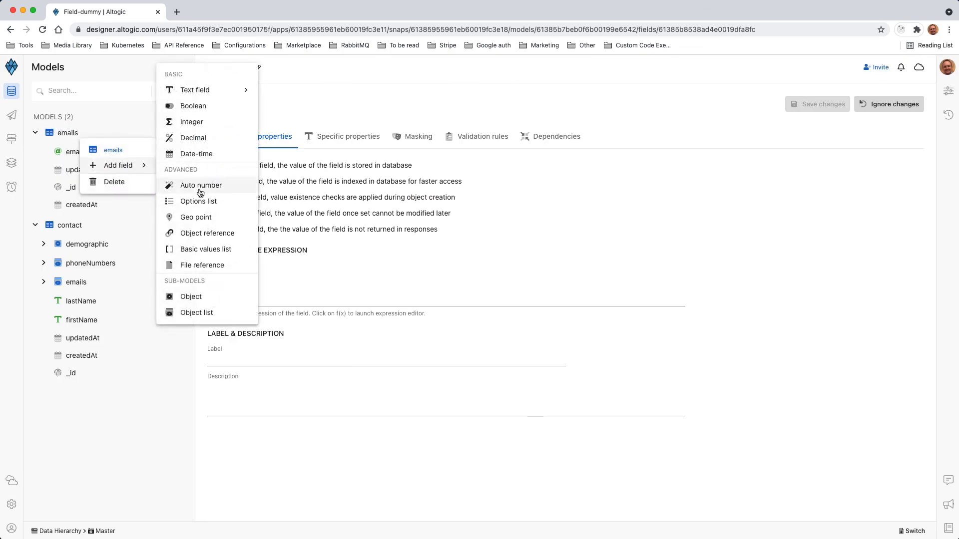
pyautogui.click(198, 199)
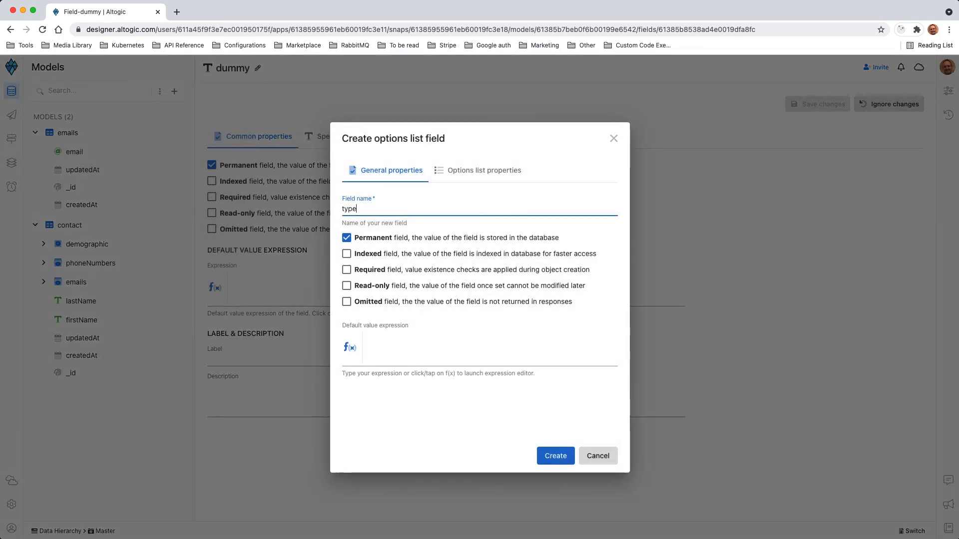
pyautogui.write('type')
pyautogui.click(440, 170)
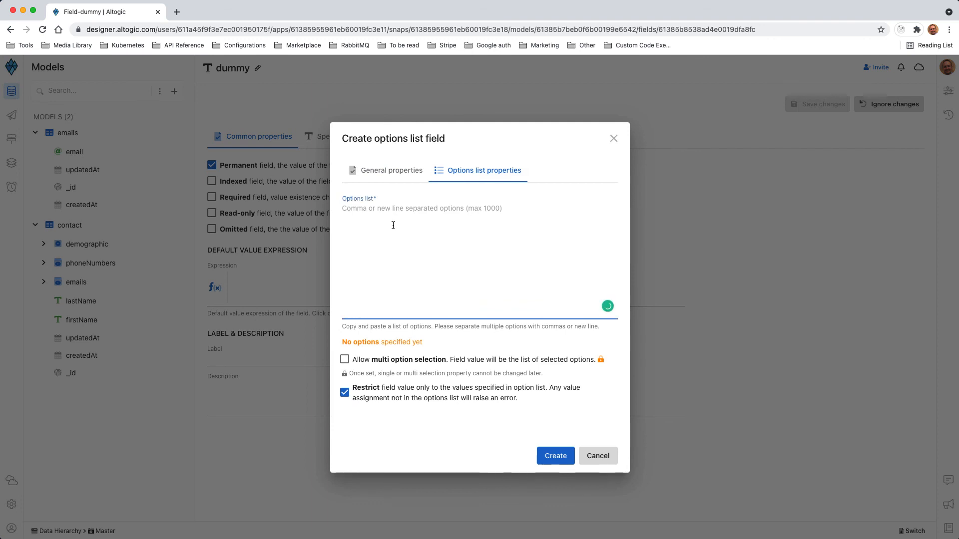
pyautogui.write('Home')
pyautogui.press('Return')
pyautogui.write('Per')
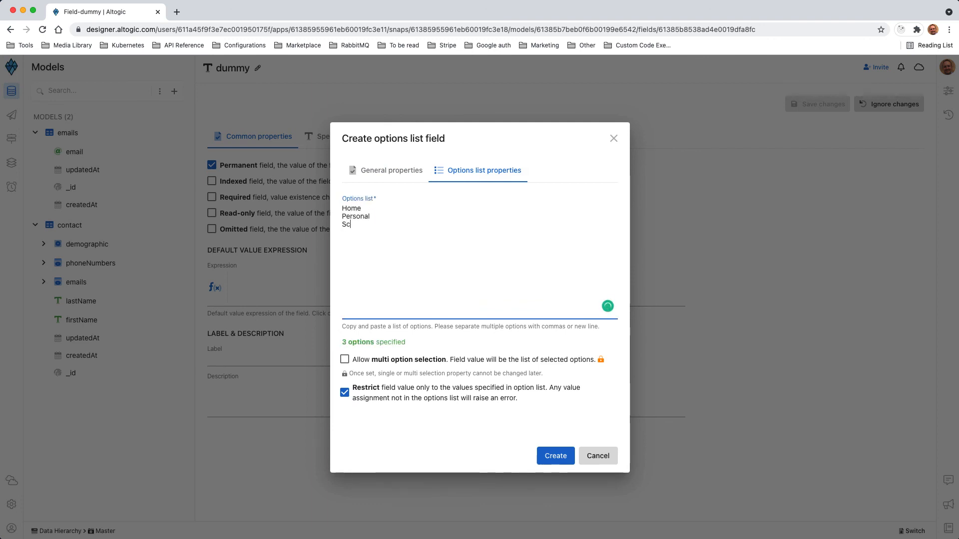
pyautogui.write('sonal School')
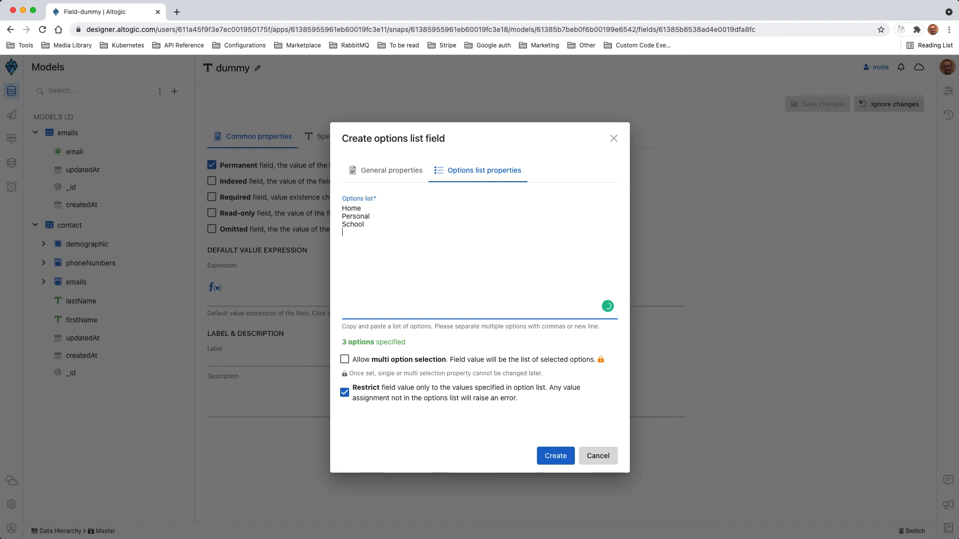
pyautogui.write(' Business')
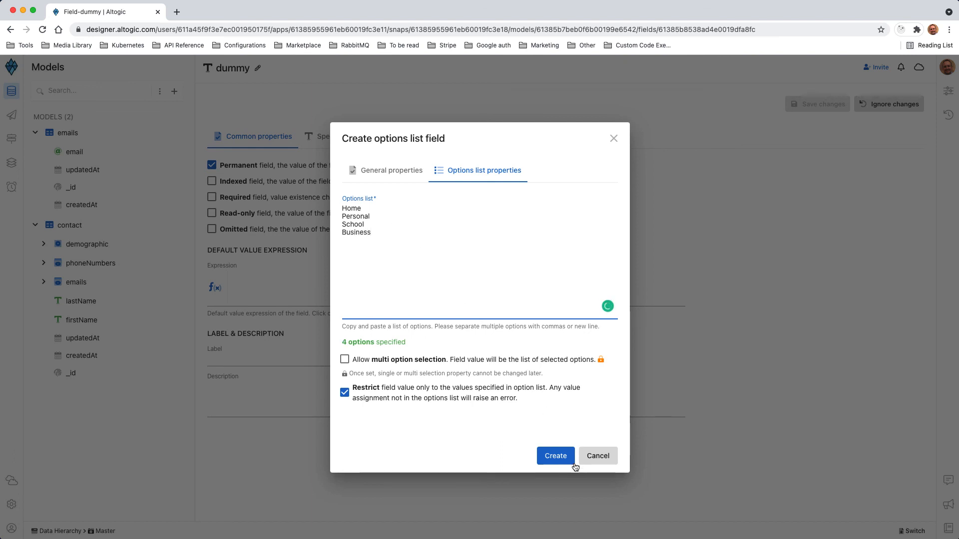
pyautogui.click(564, 456)
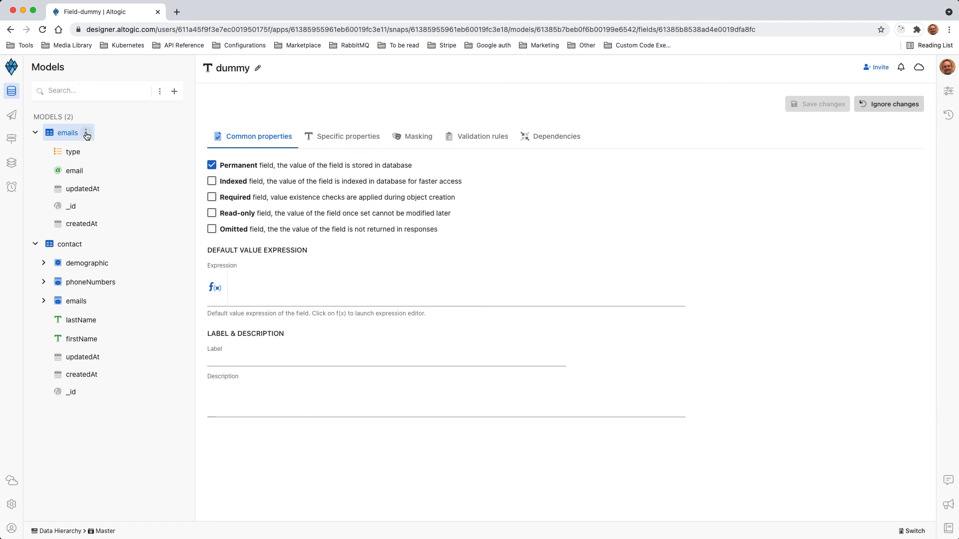
# Add a permanent, required object reference field named contactId to the top-level emails model, pointing to the contact model
pyautogui.click(86, 136)
pyautogui.moveTo(119, 166)
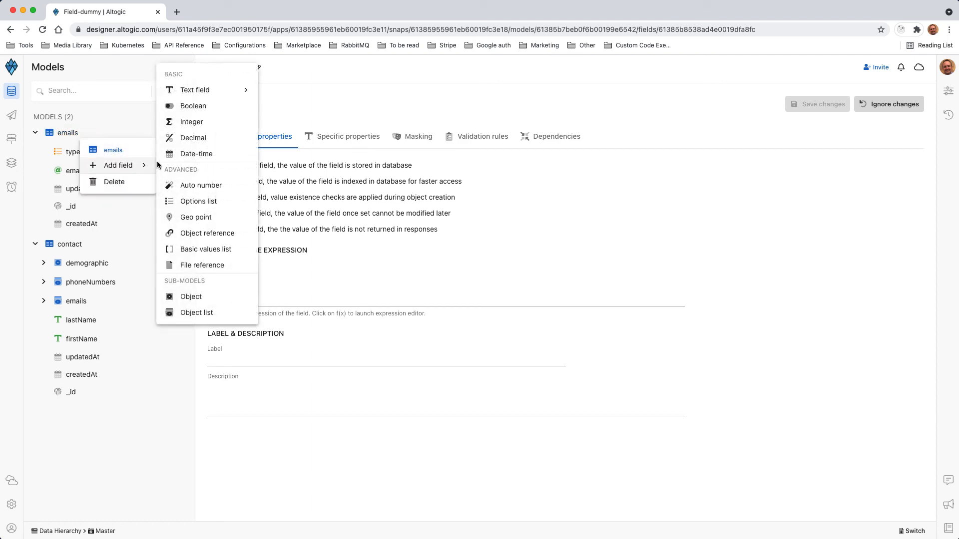
pyautogui.click(207, 234)
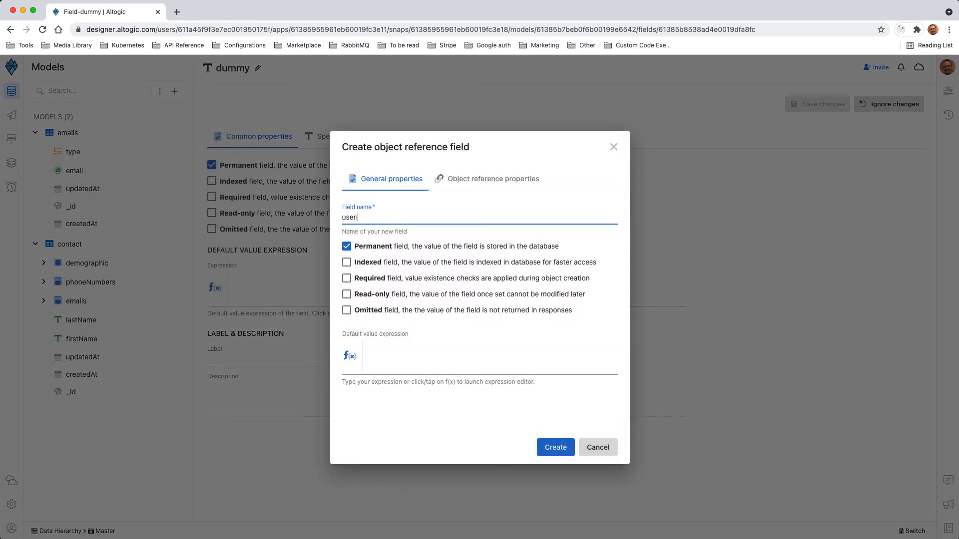
pyautogui.press('BackSpace')
pyautogui.press('BackSpace')
pyautogui.press('BackSpace')
pyautogui.click(370, 278)
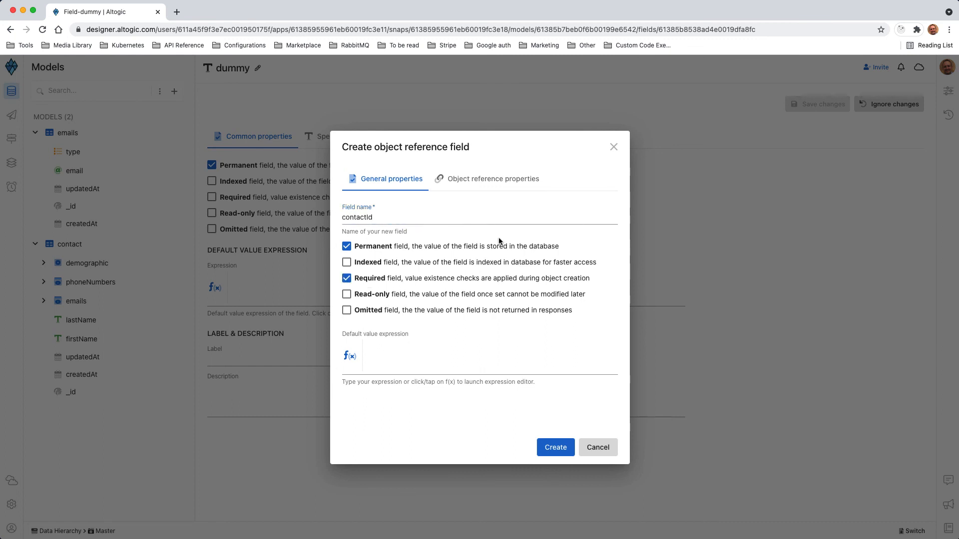
pyautogui.click(495, 178)
pyautogui.doubleClick(380, 267)
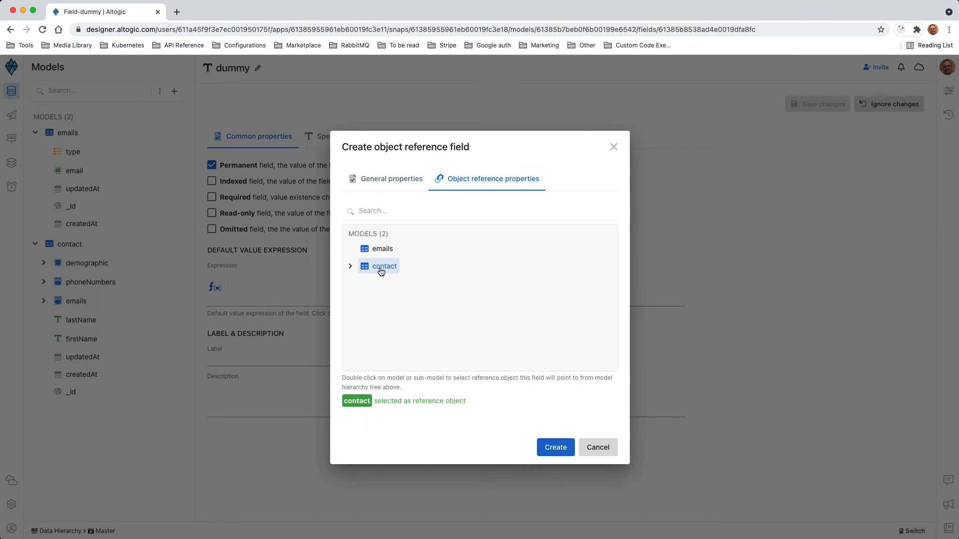
pyautogui.click(555, 449)
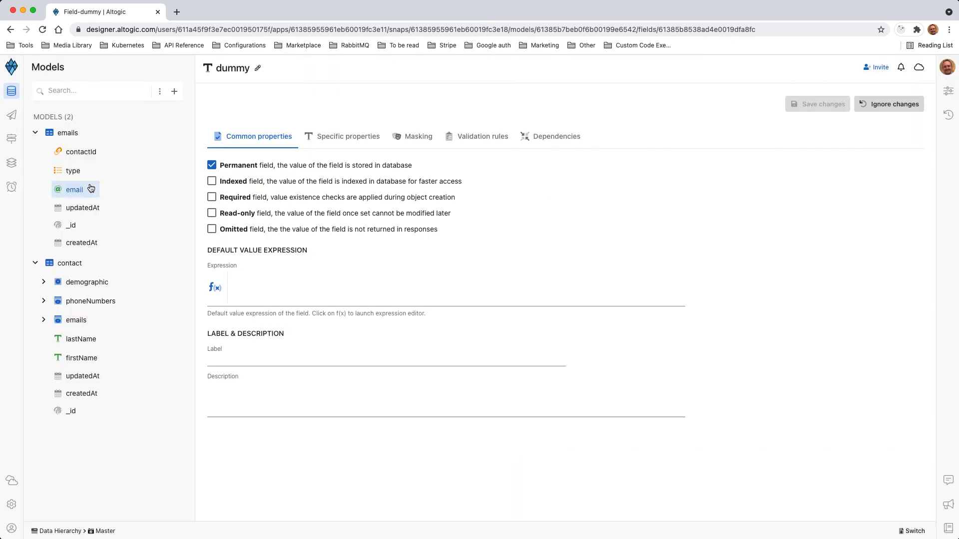